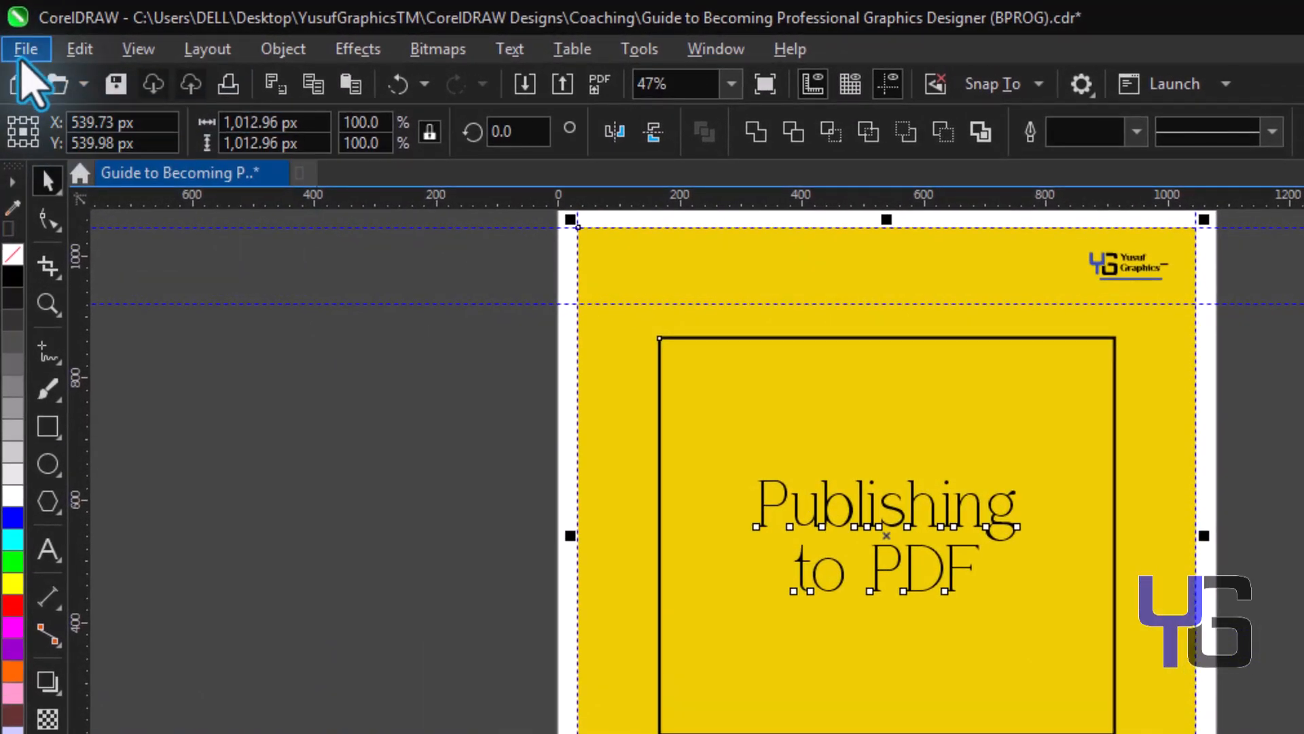
Select the objects on the yellow Publishing to PDF page and bring up the File menu.
left_click(20, 57)
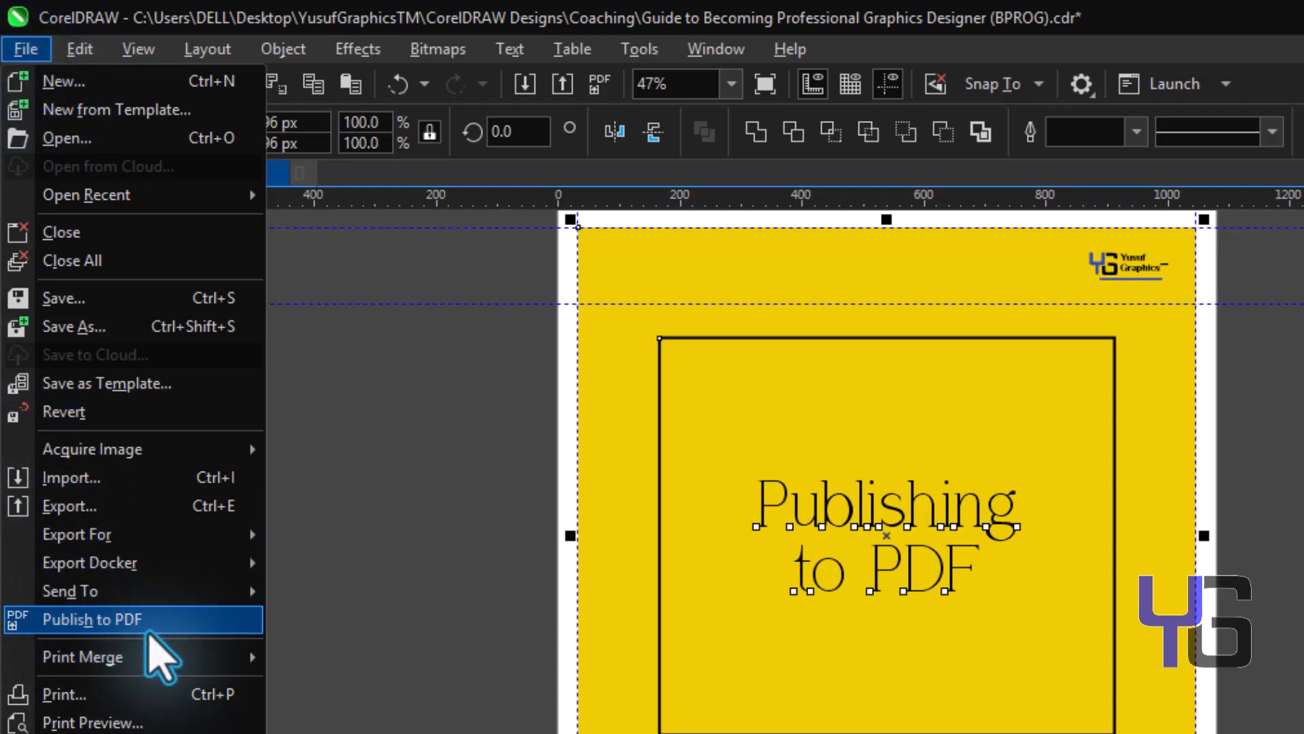
left_click(485, 573)
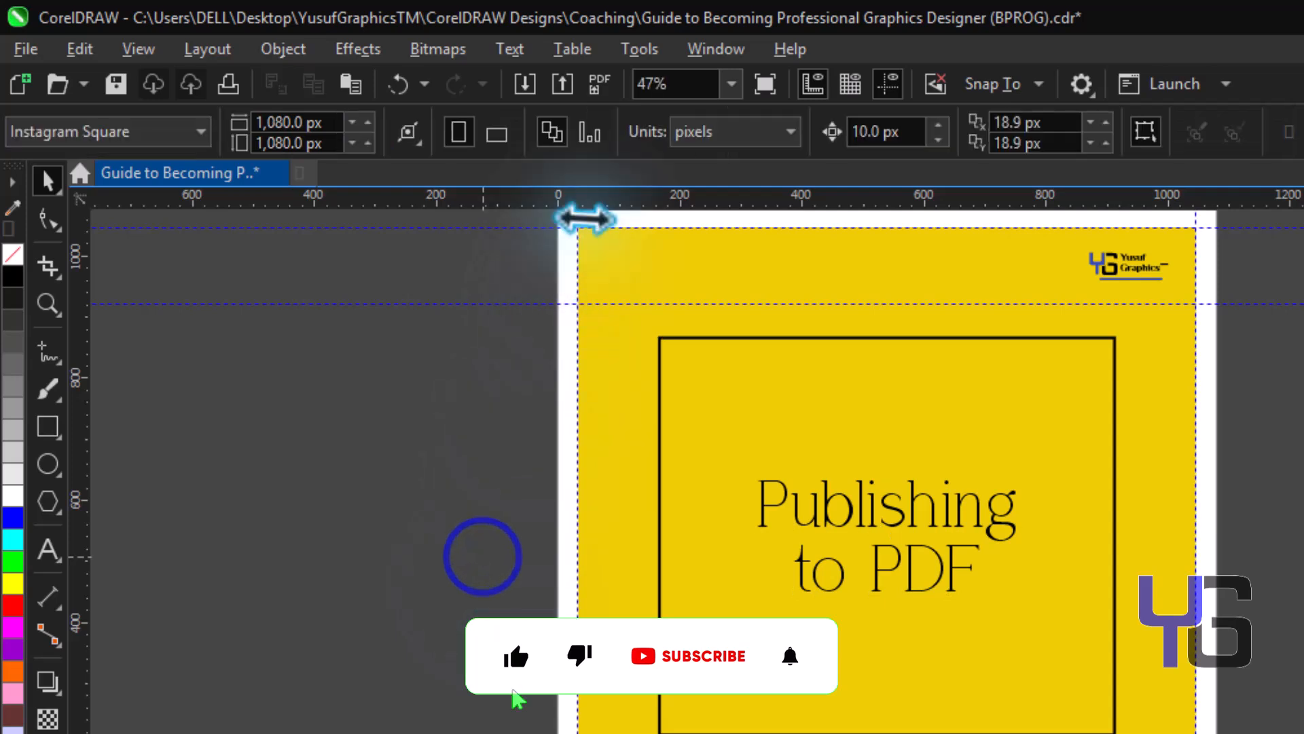
left_click(631, 384)
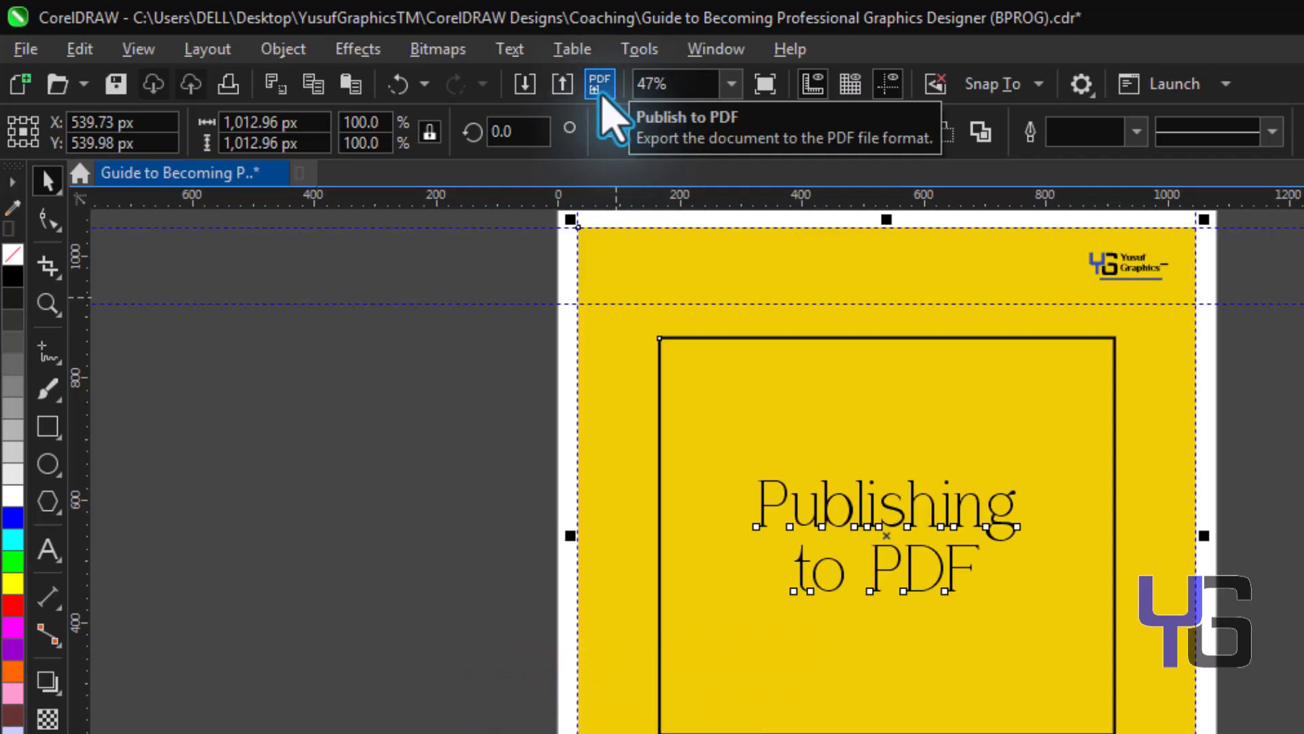
left_click(23, 54)
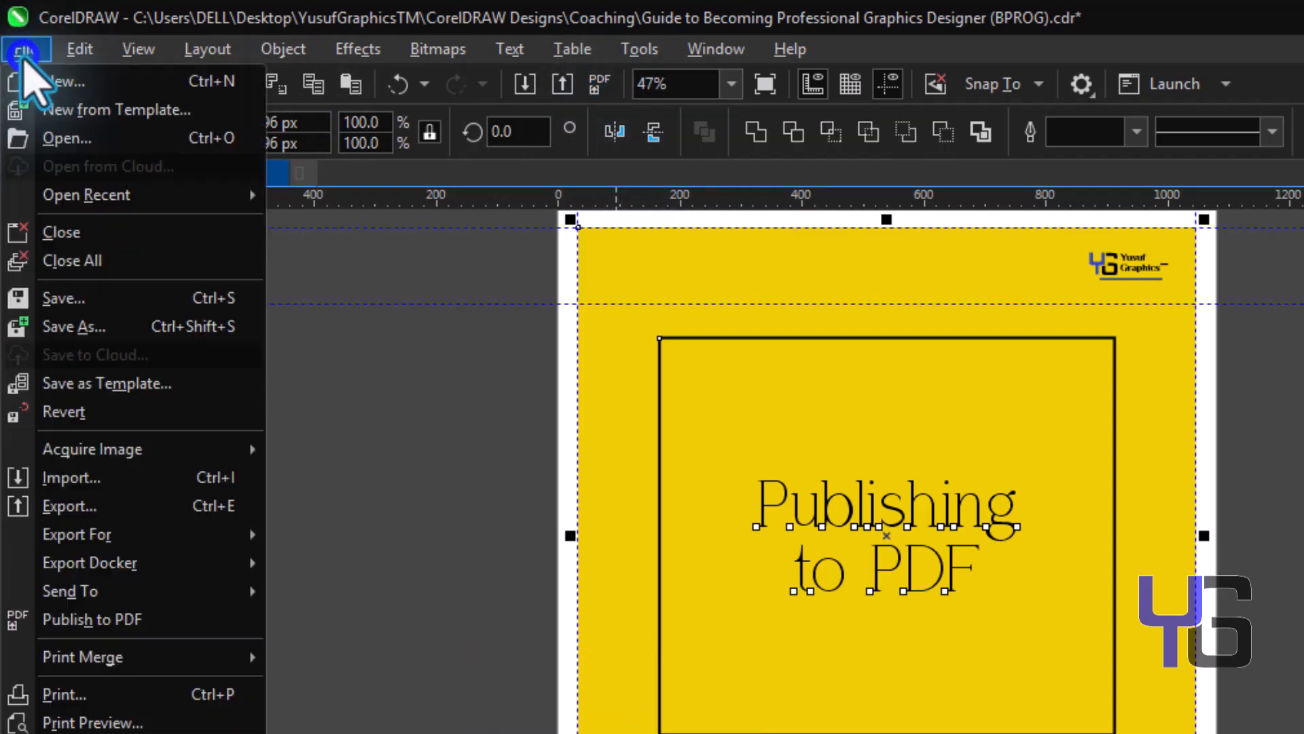
Start Publish to PDF with PDF file type, saving the guide file into the PDF folder.
left_click(93, 619)
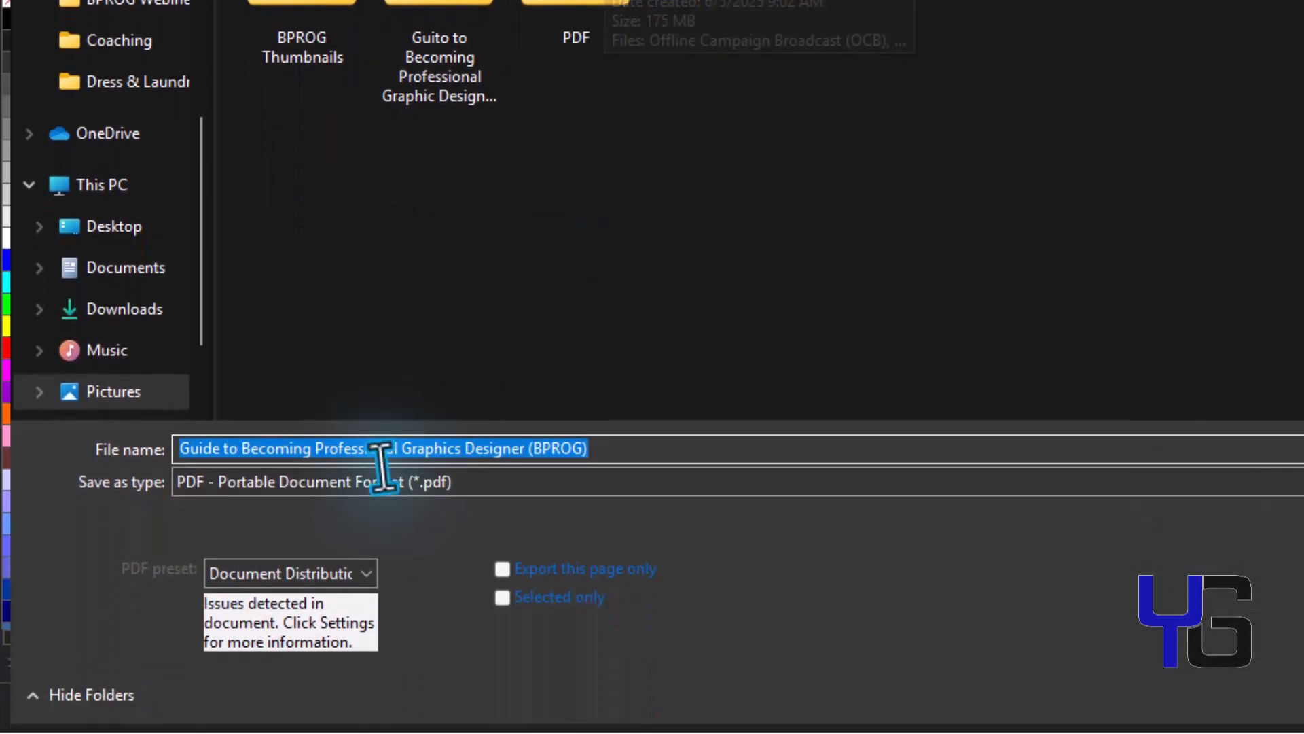
left_click(595, 483)
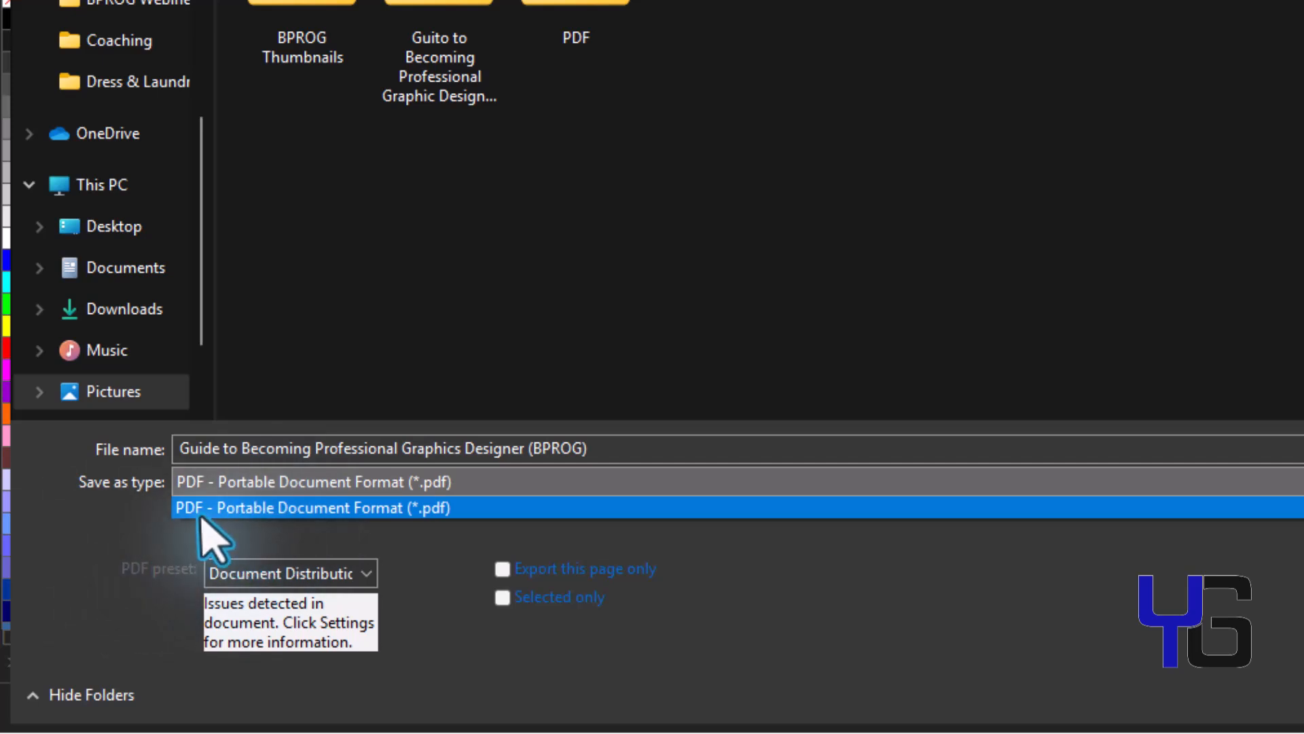
left_click(391, 530)
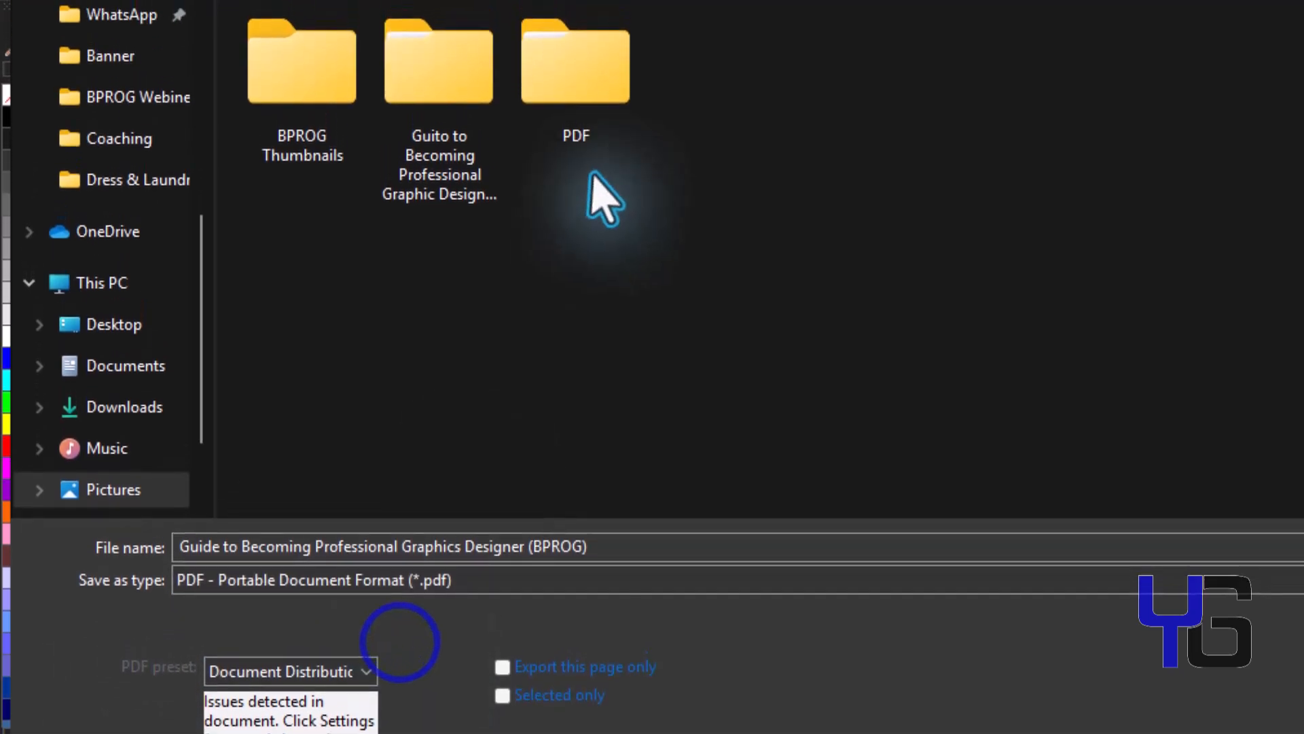
key("Return")
double_click(576, 116)
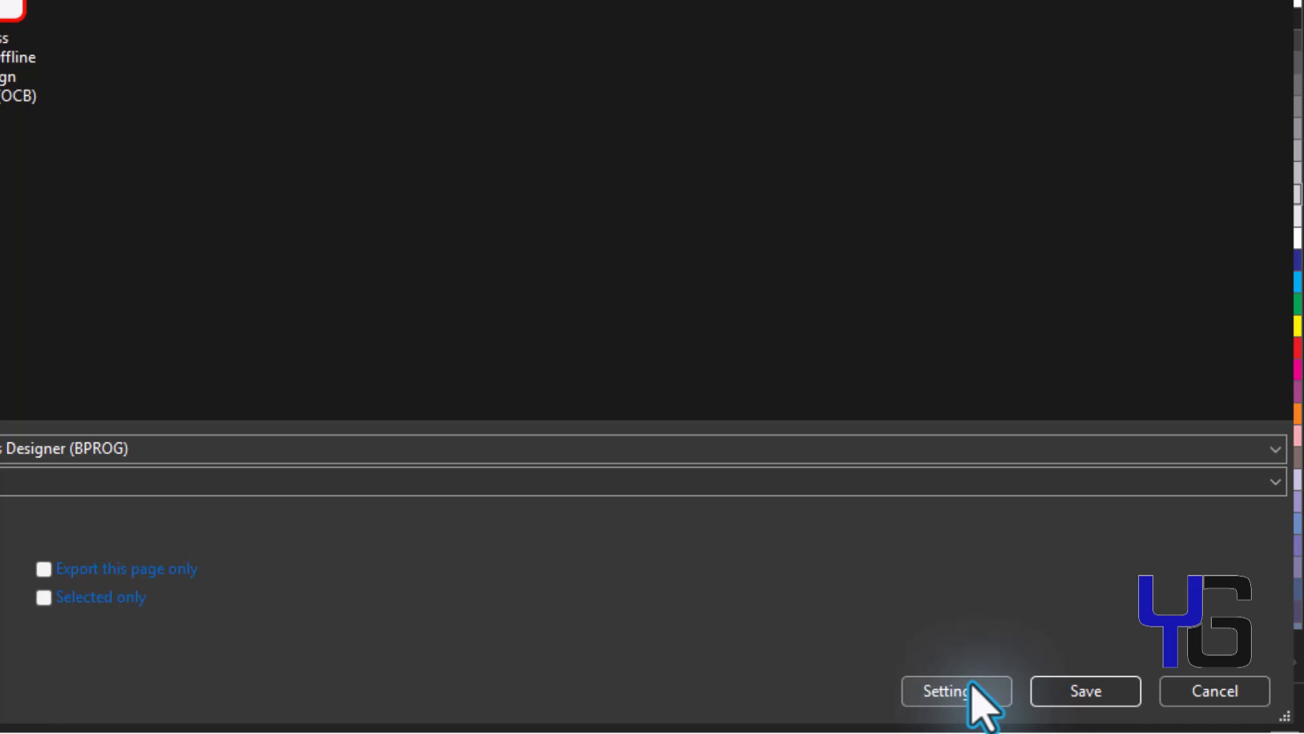
In PDF Settings, set the export range to Selection.
left_click(972, 682)
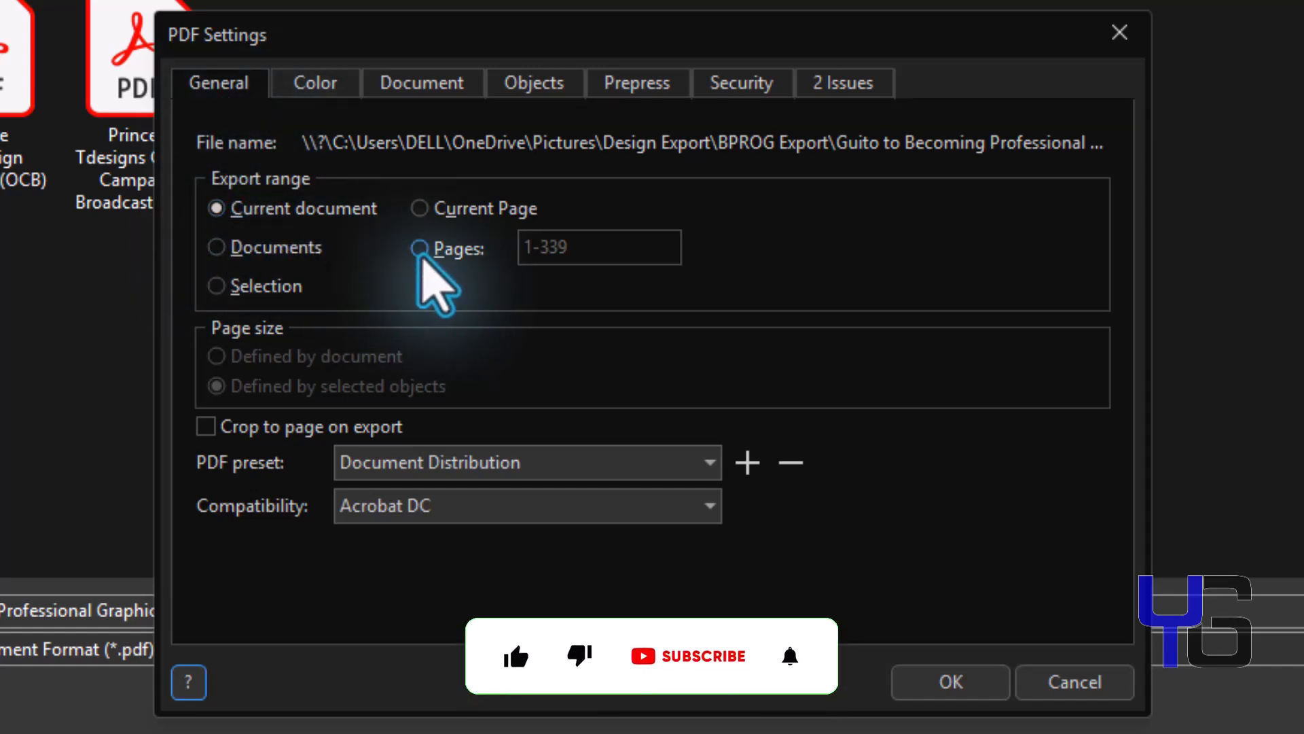
left_click(214, 285)
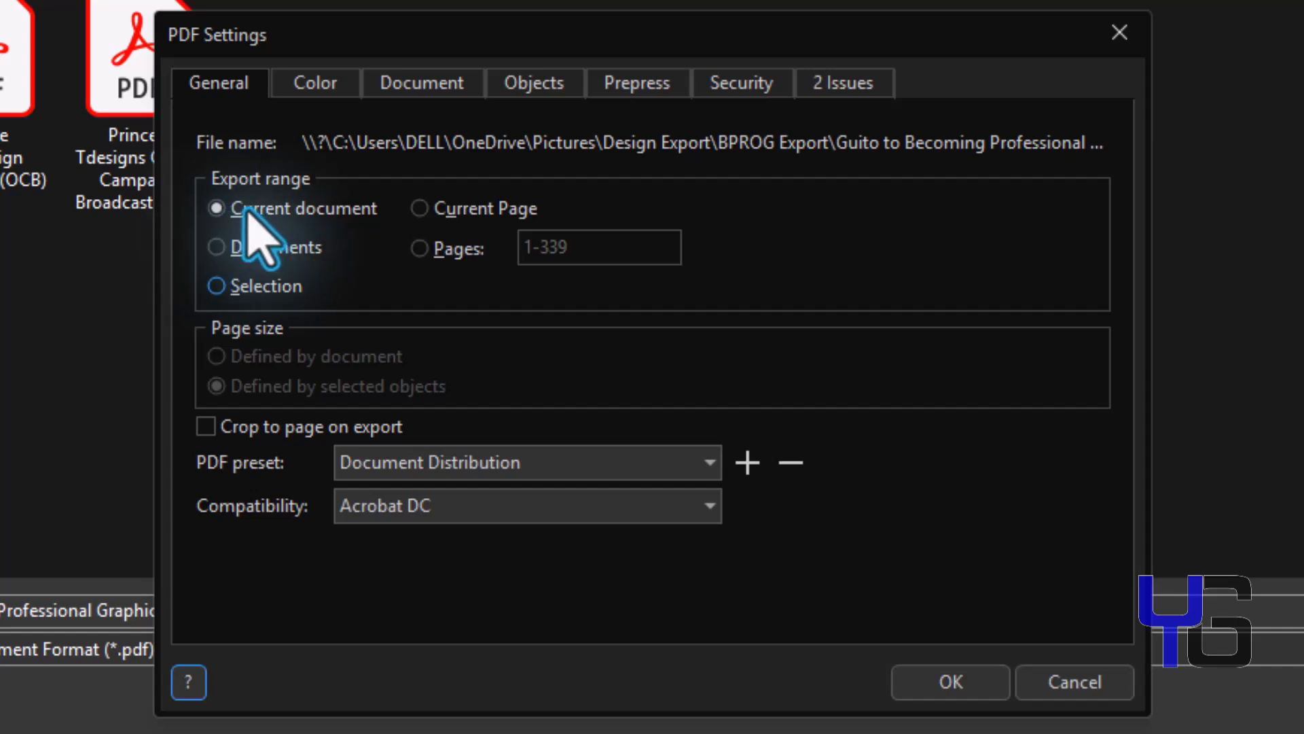
left_click(540, 267)
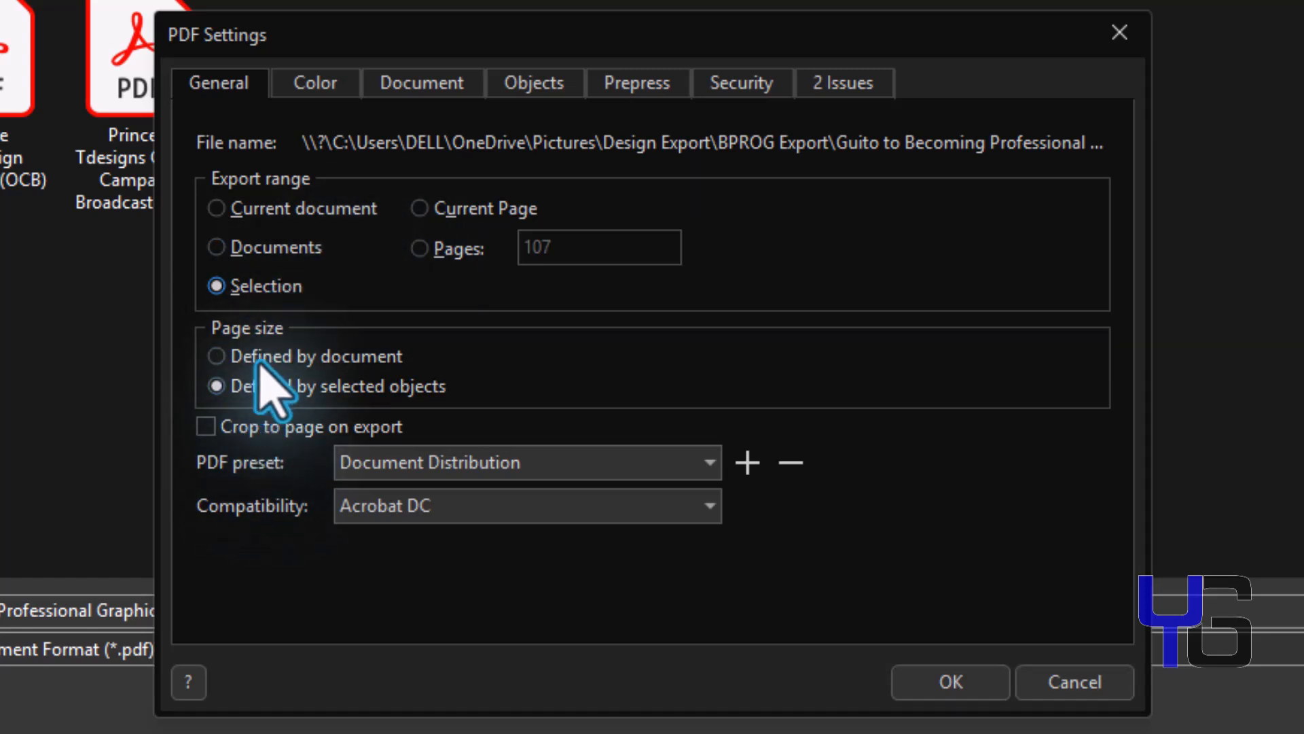
Review the Color tab, then select the existing author name on the Document tab.
left_click(315, 87)
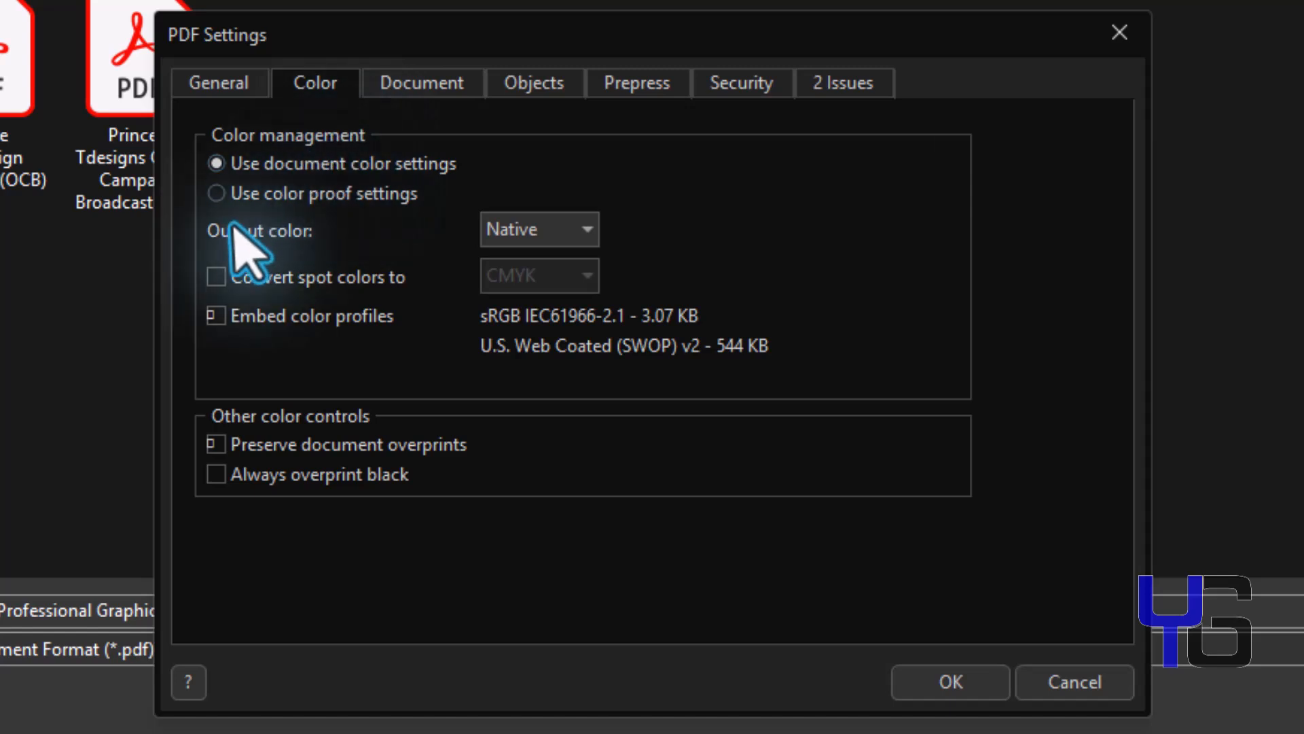
left_click(389, 85)
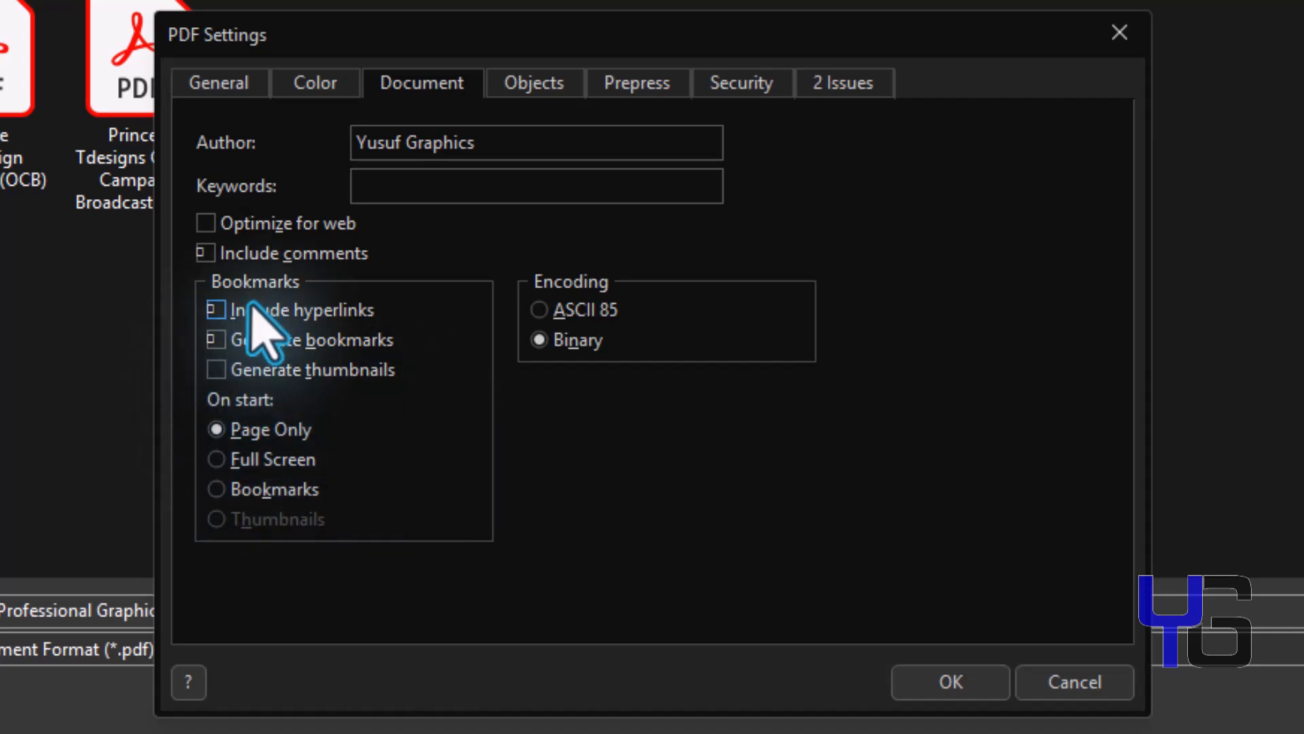
left_click_drag(504, 148, 325, 156)
left_click(489, 143)
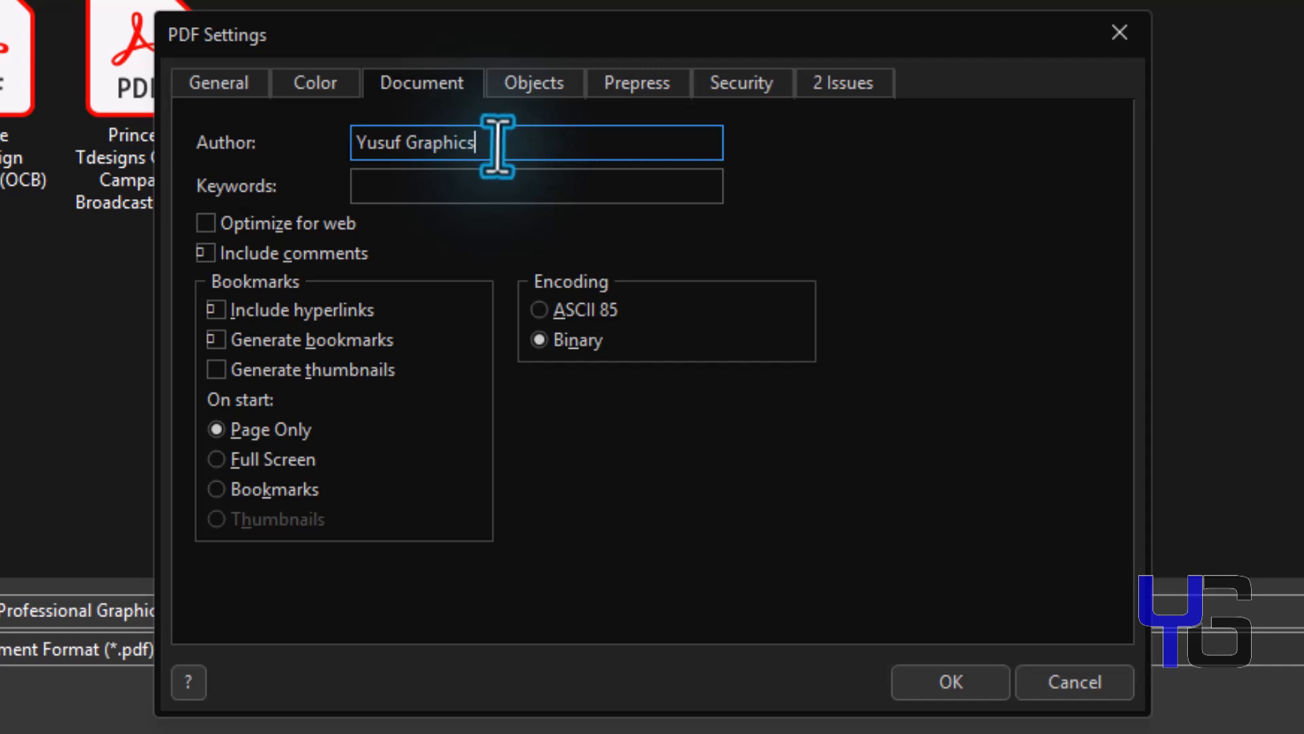
left_click_drag(498, 146, 312, 166)
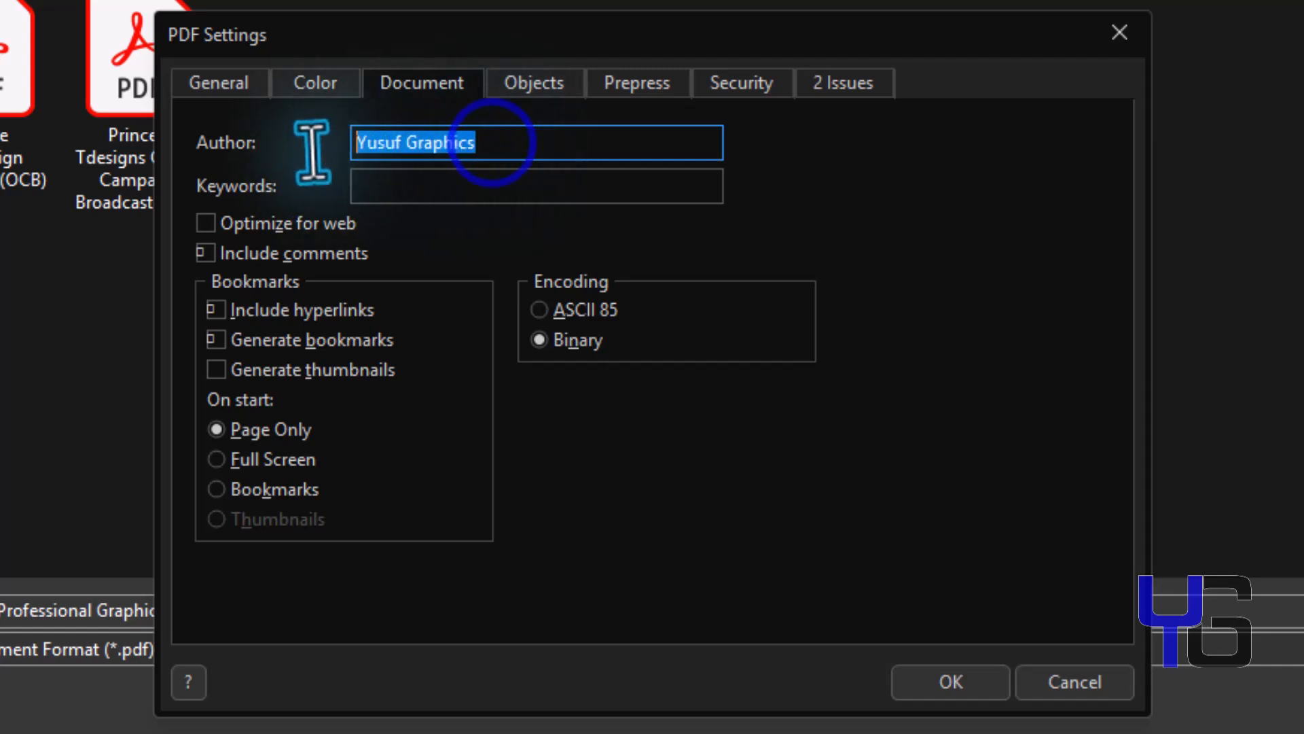
left_click(508, 141)
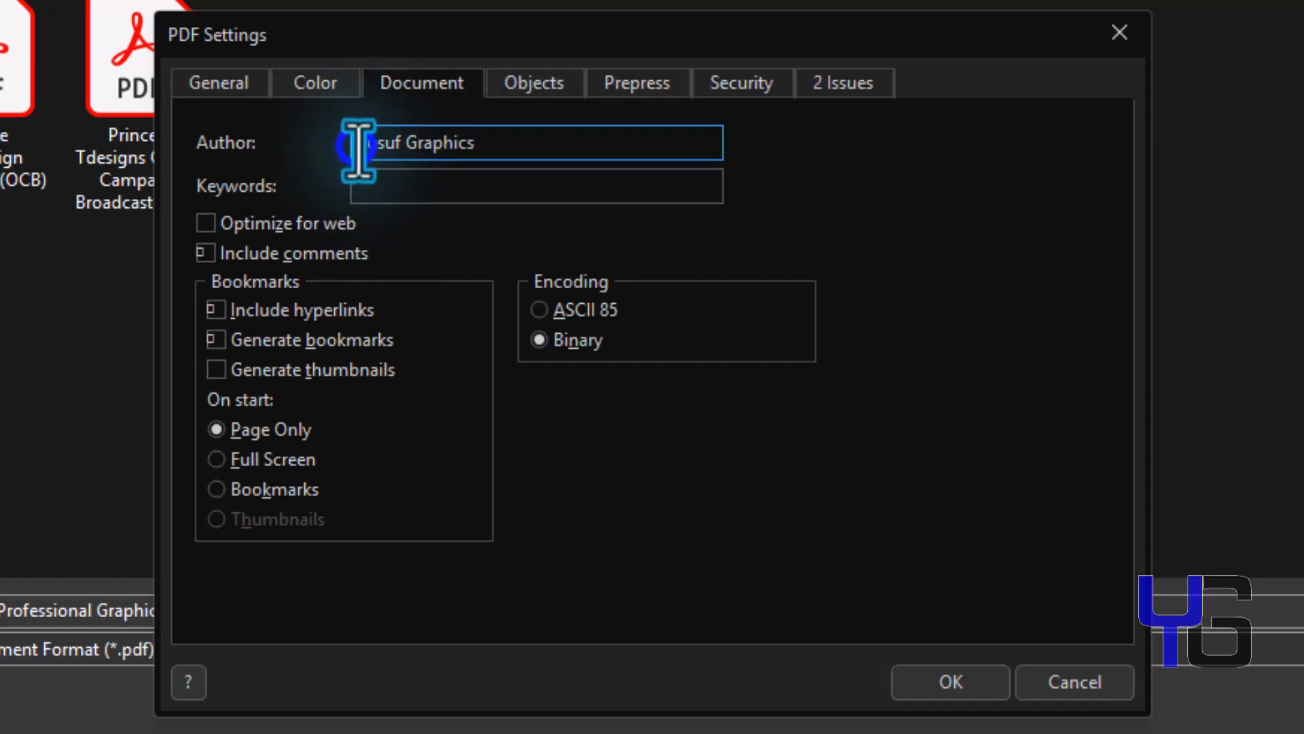
left_click_drag(358, 148, 483, 152)
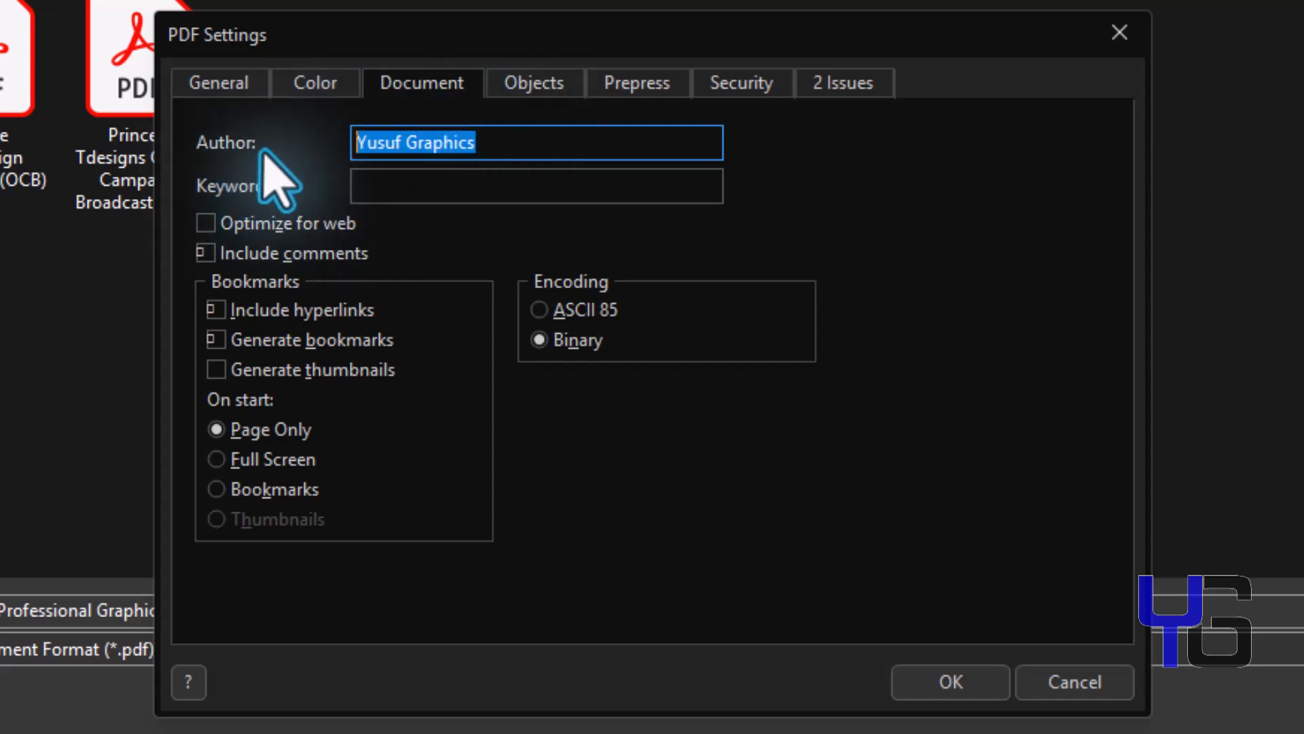
On the Objects tab, keep JPEG compression at 97% and export all text as curves.
left_click(527, 87)
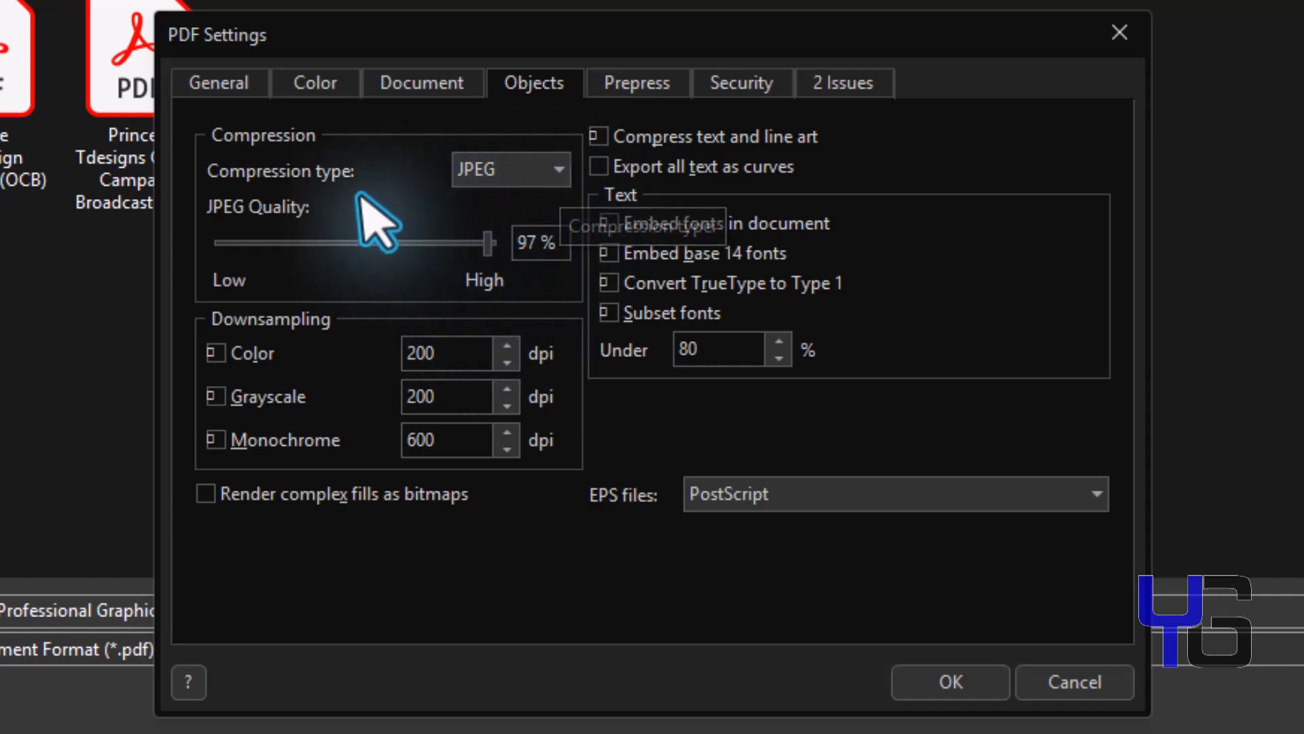
left_click(552, 178)
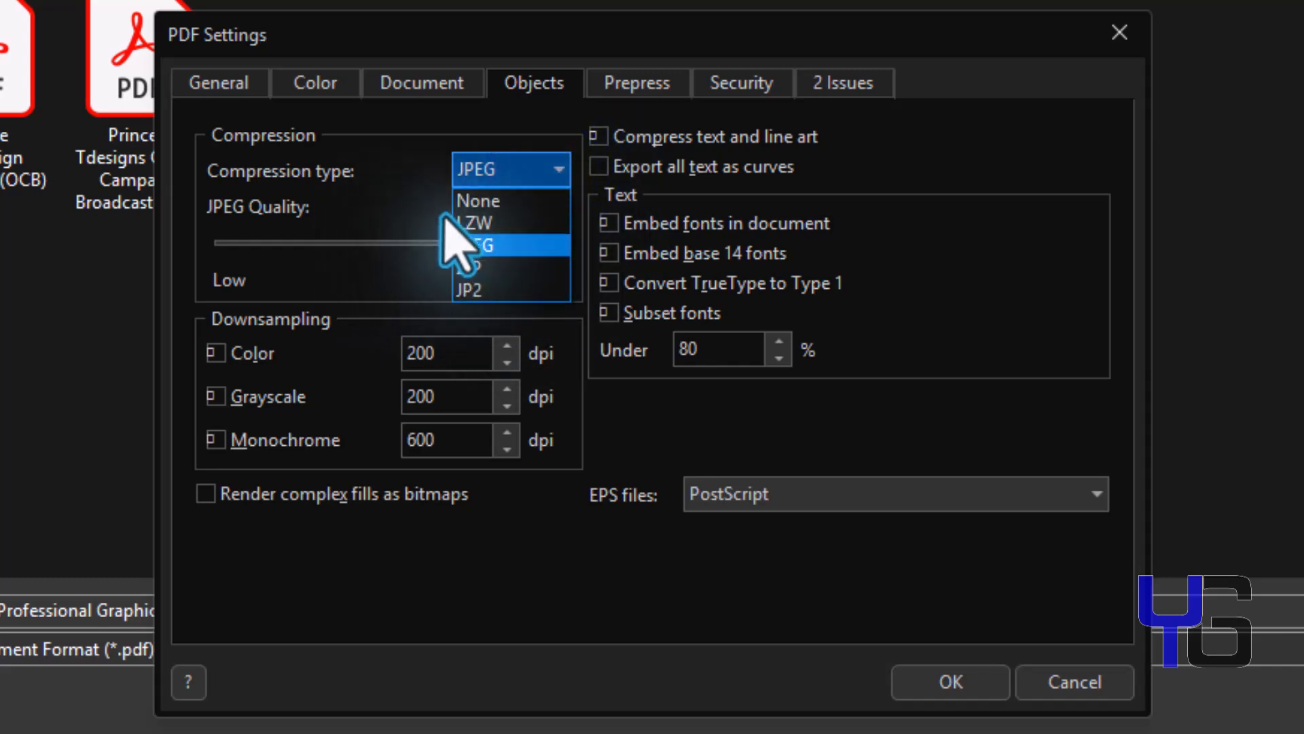
left_click(374, 204)
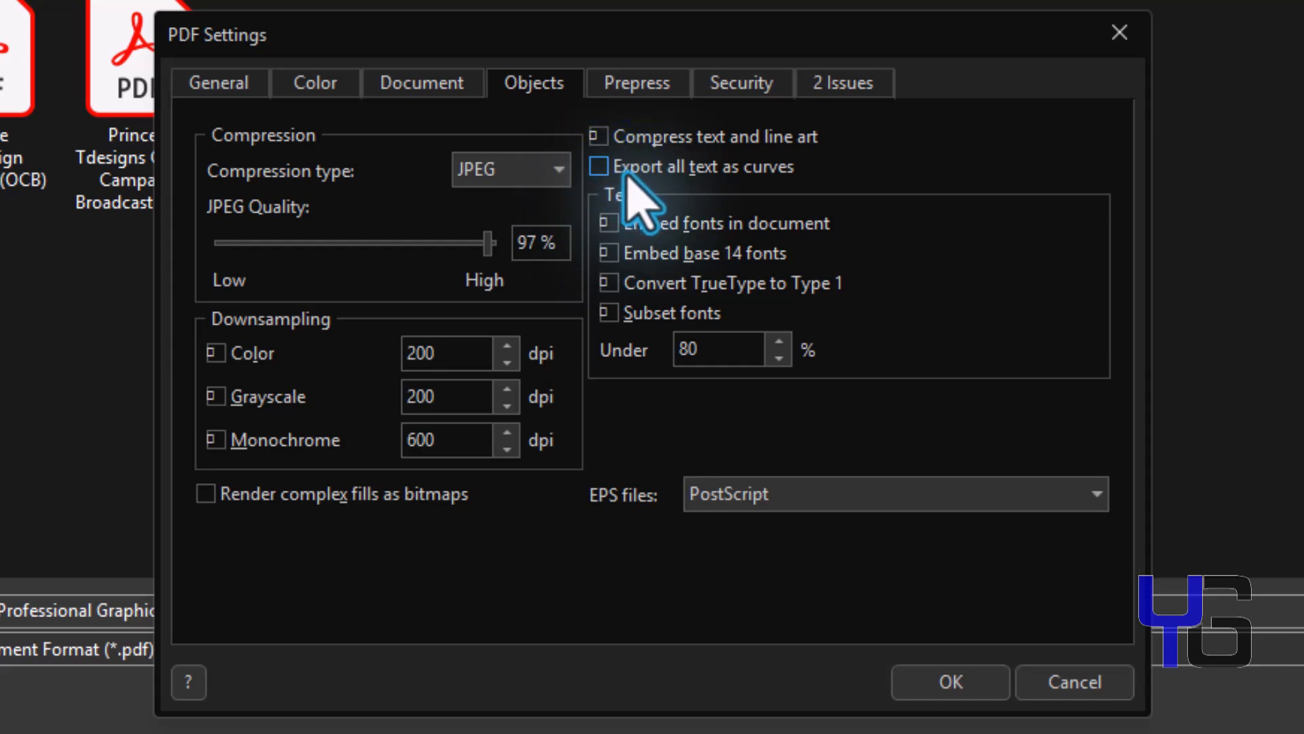
left_click(589, 173)
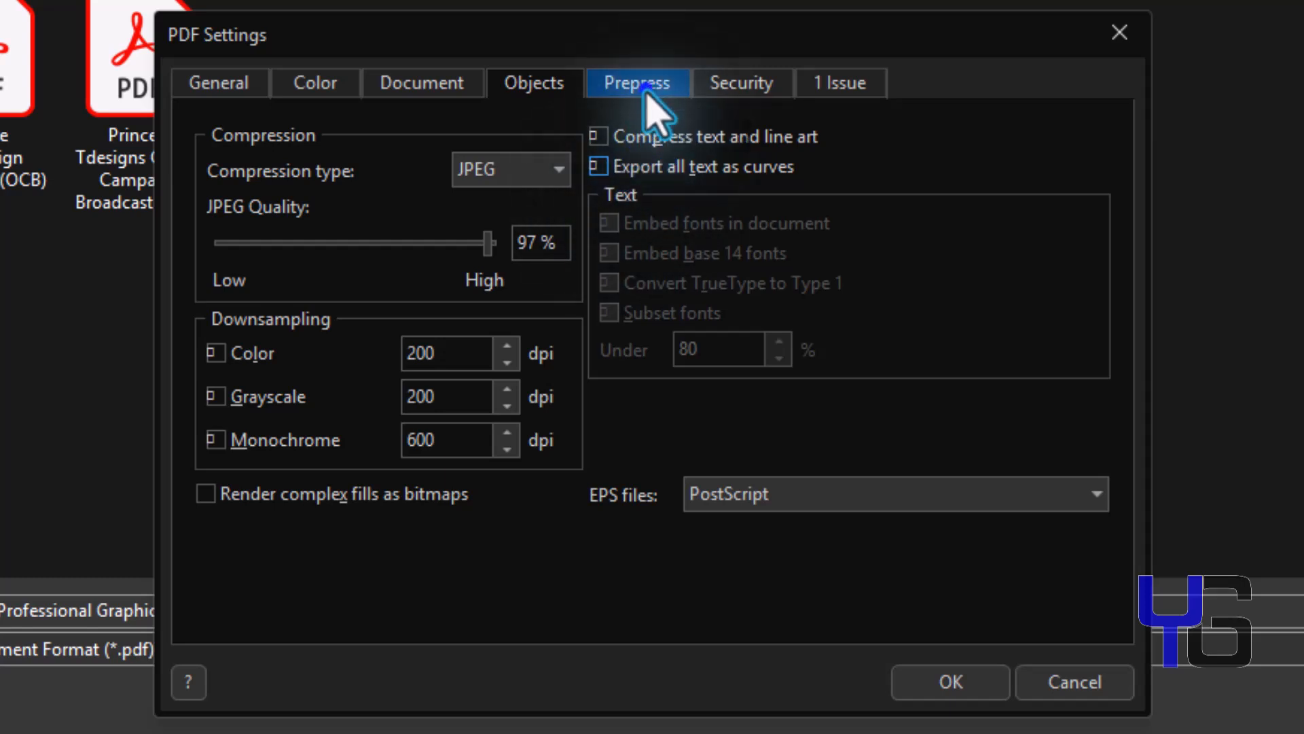
On the Security tab, enter and confirm an open password with 128-bit AES encryption.
left_click(646, 95)
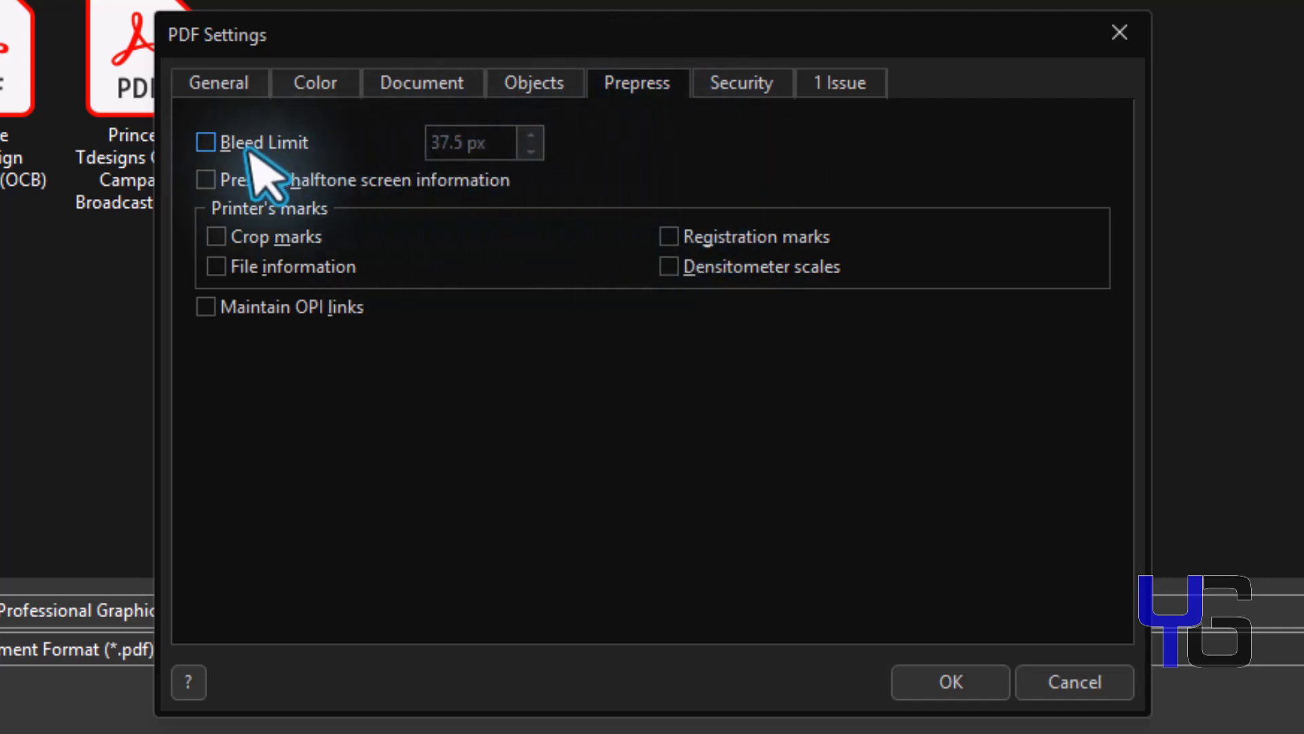
left_click(741, 84)
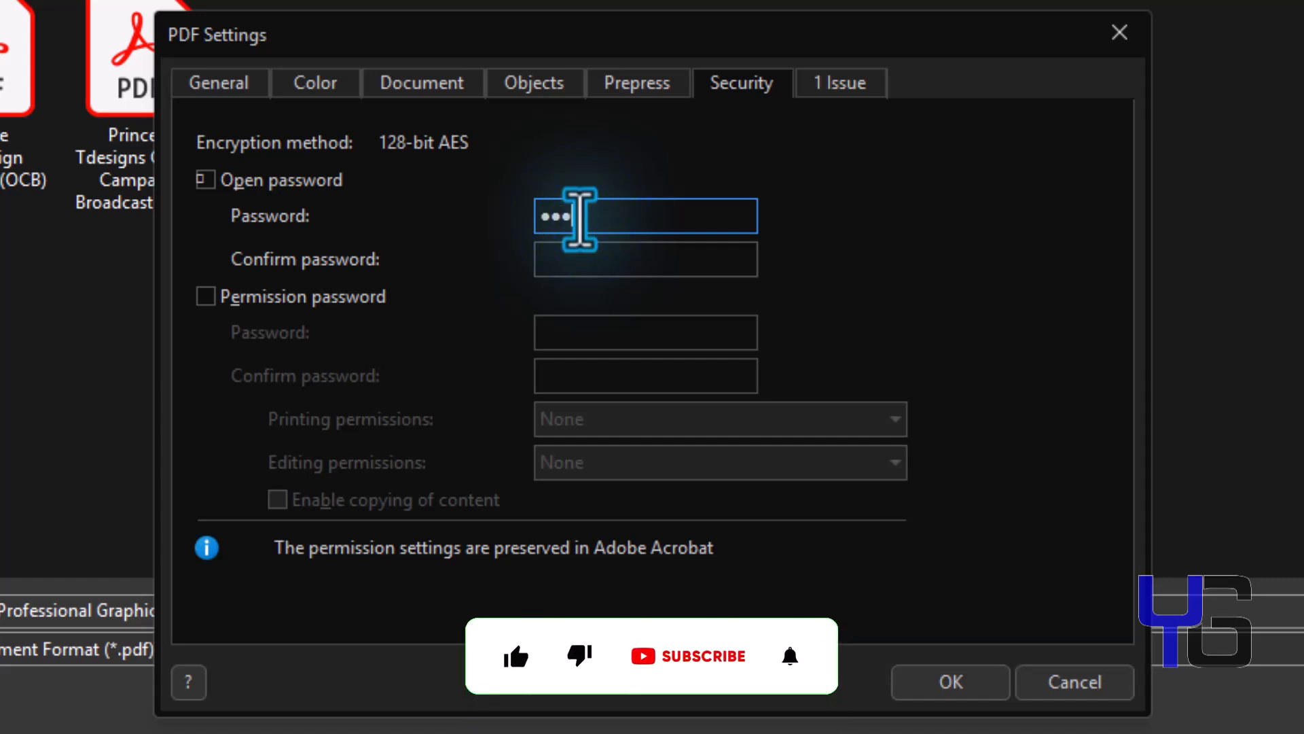
left_click(548, 265)
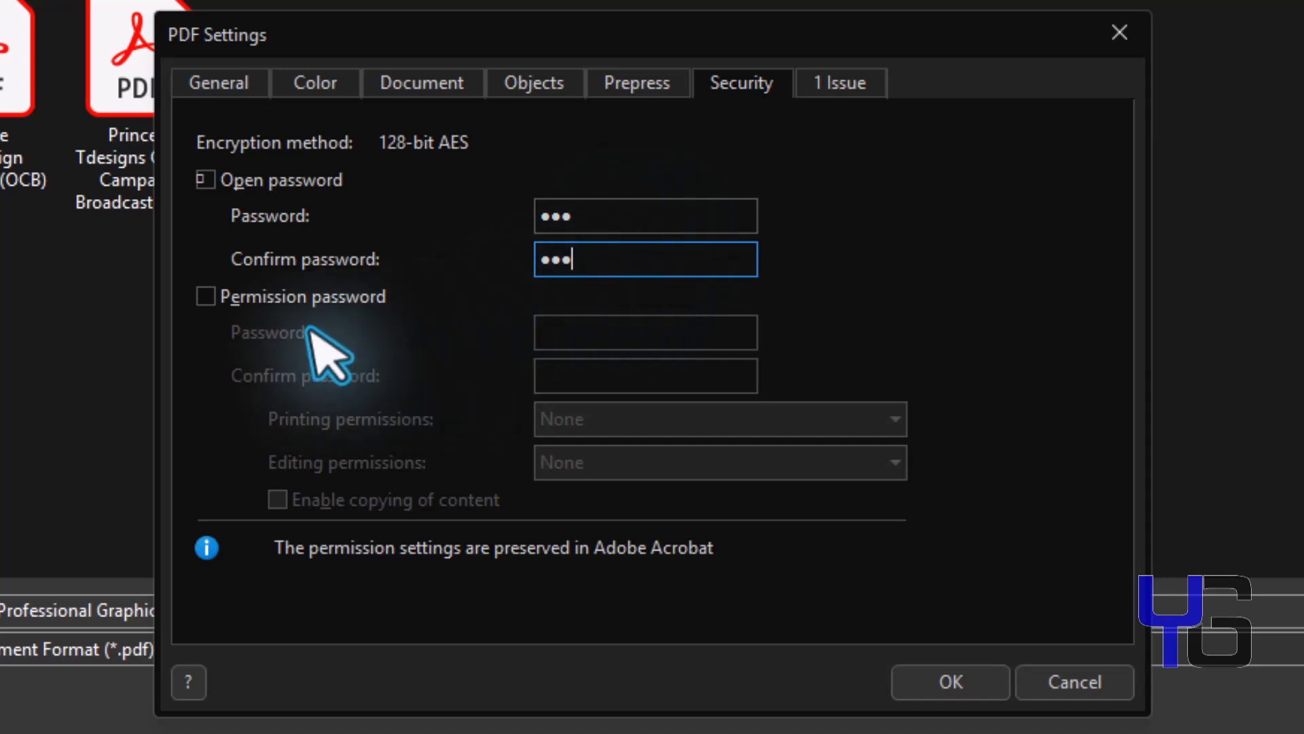
Add a permission password, set printing to Low Resolution and keep editing at None.
left_click(206, 297)
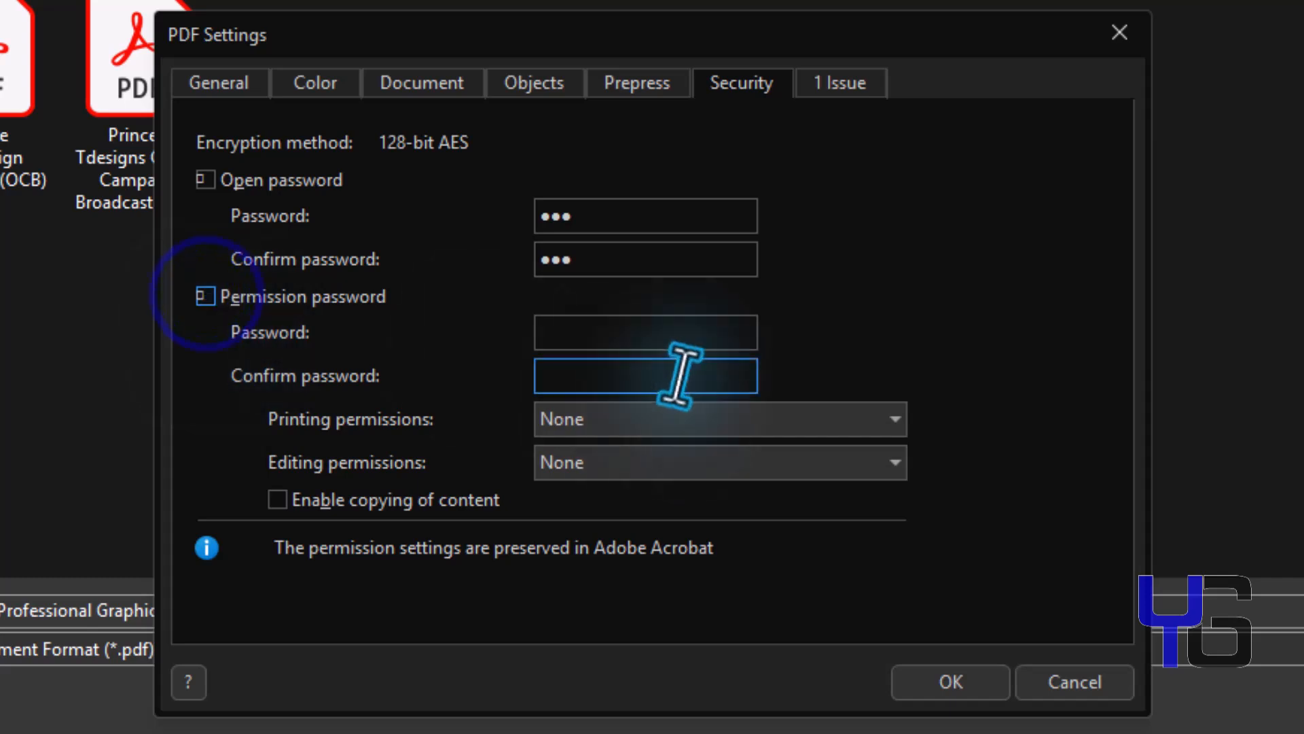
left_click(630, 332)
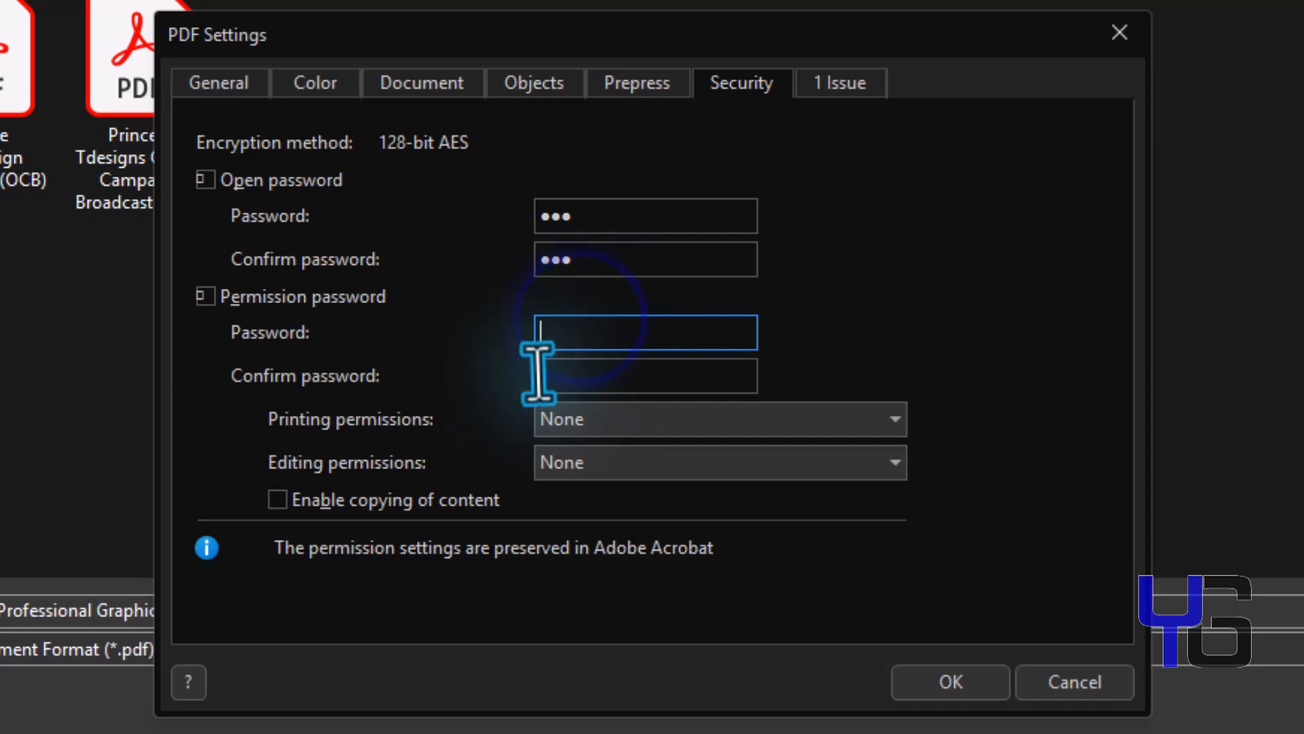
type("123")
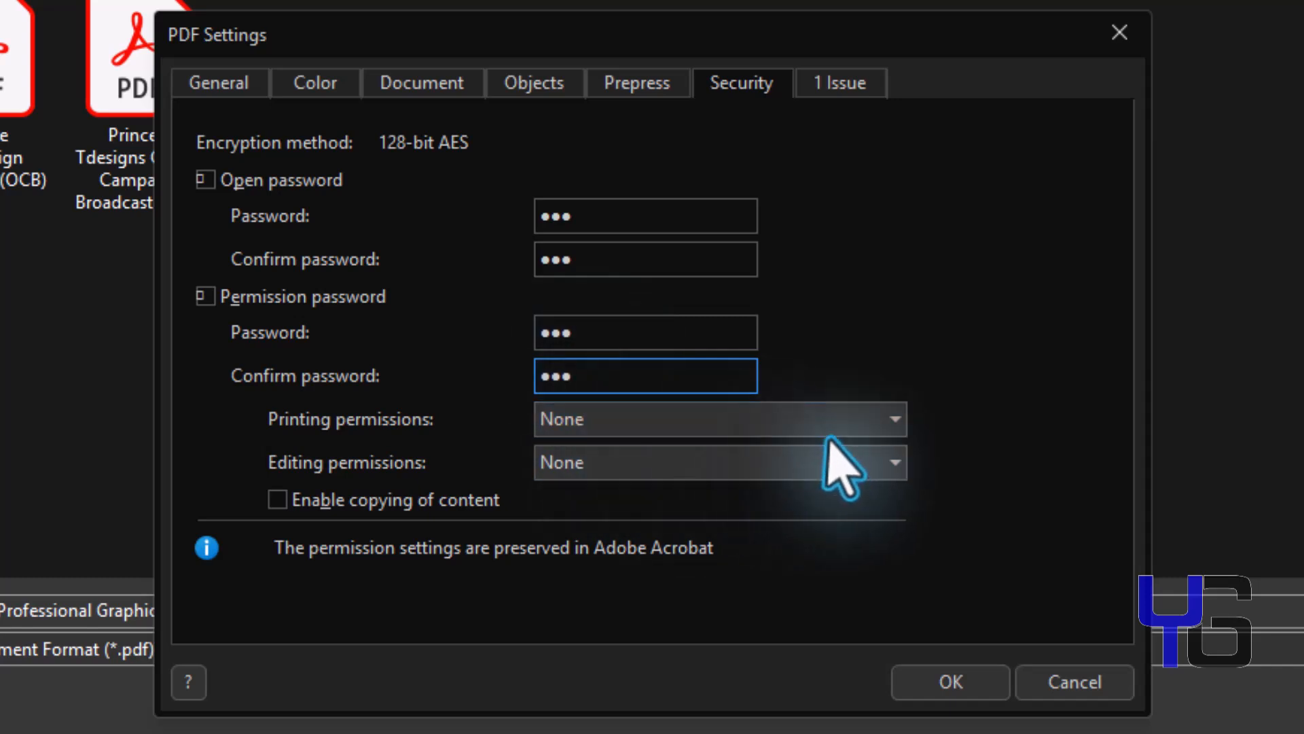
left_click(859, 421)
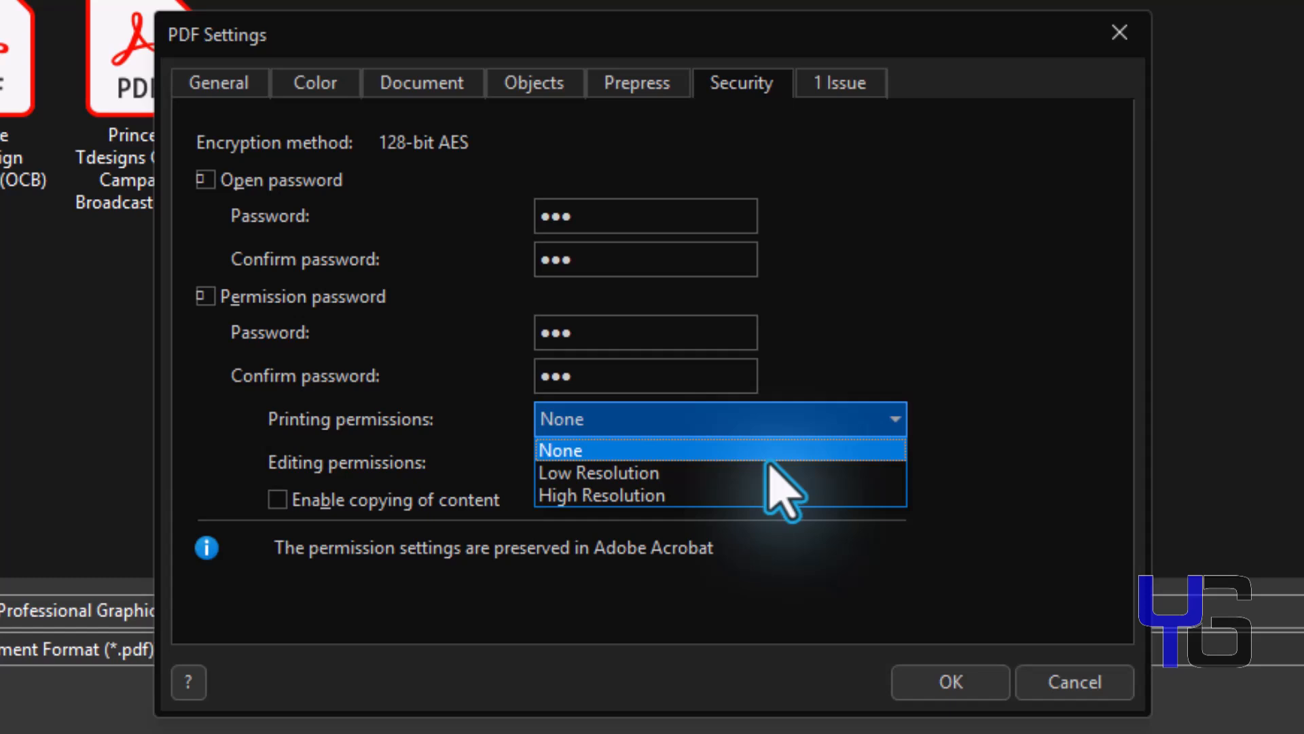
left_click(643, 475)
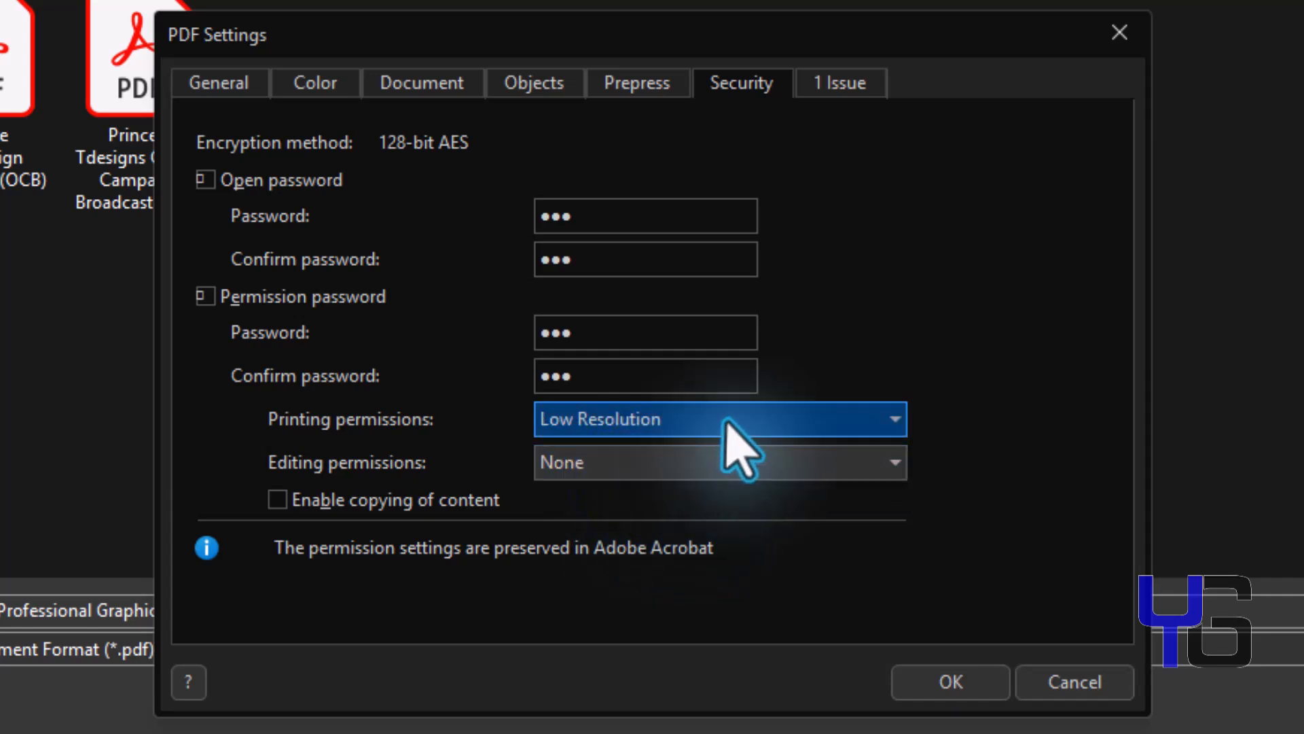
left_click(669, 461)
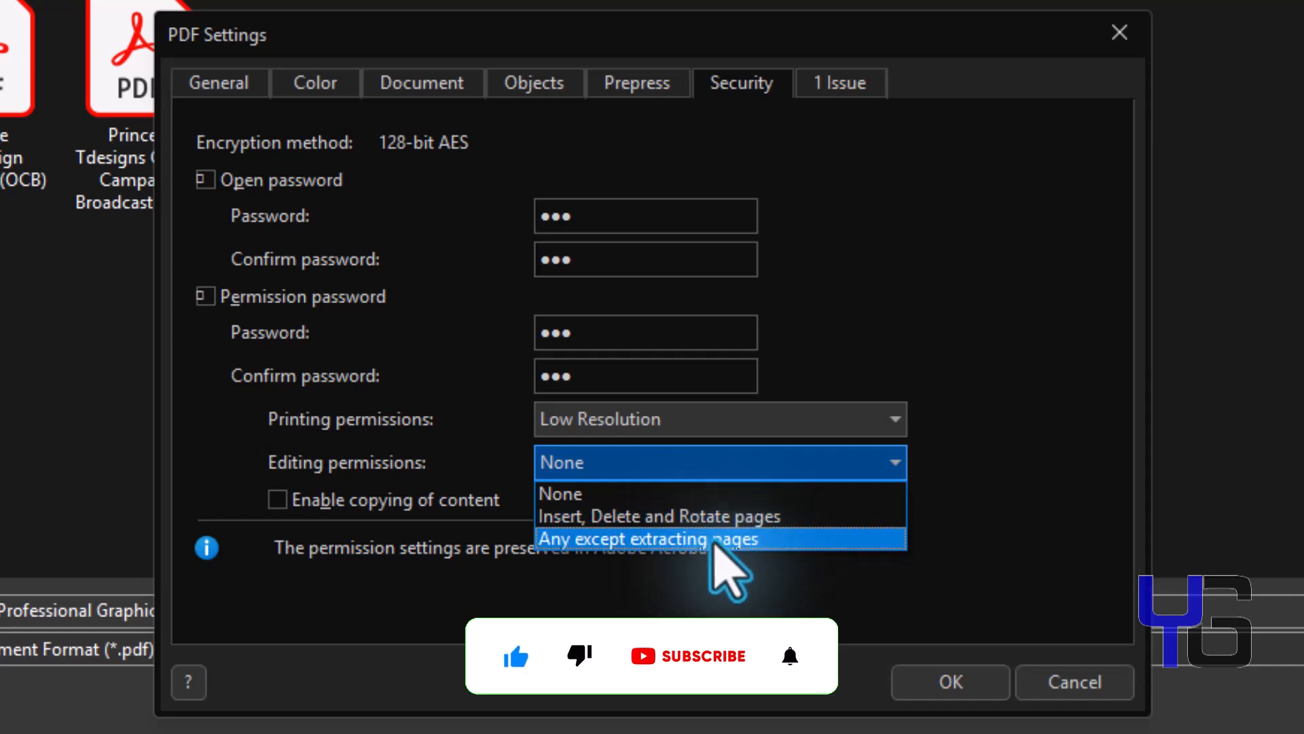
left_click(987, 355)
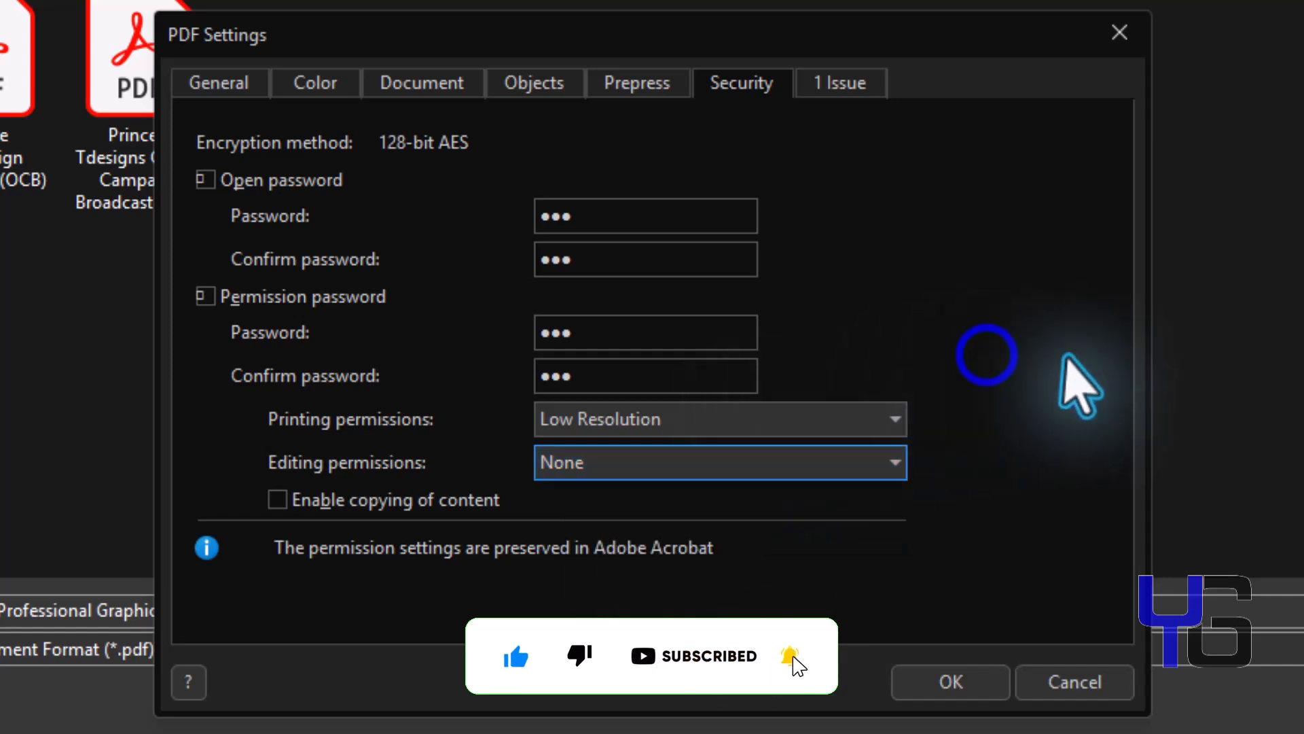
Switch printing to High Resolution, enable copying of content, and check the preflight issues.
left_click(366, 500)
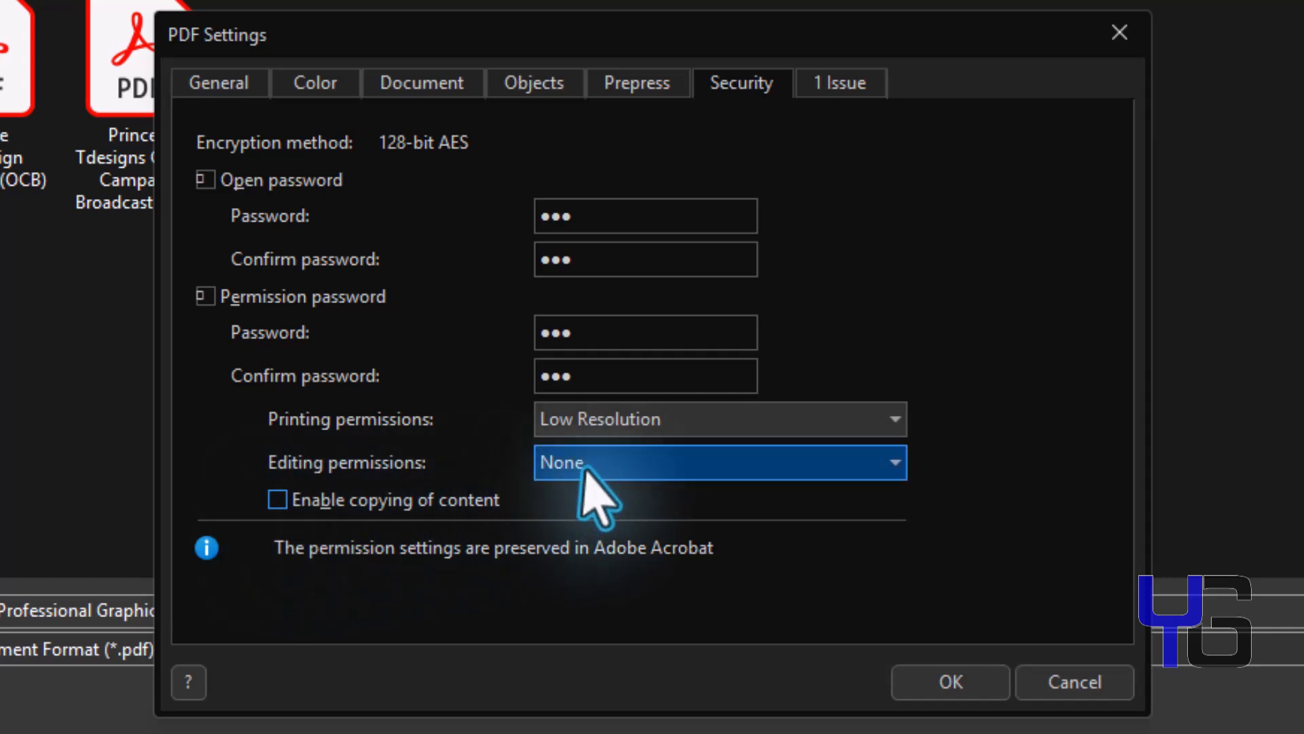
left_click(696, 425)
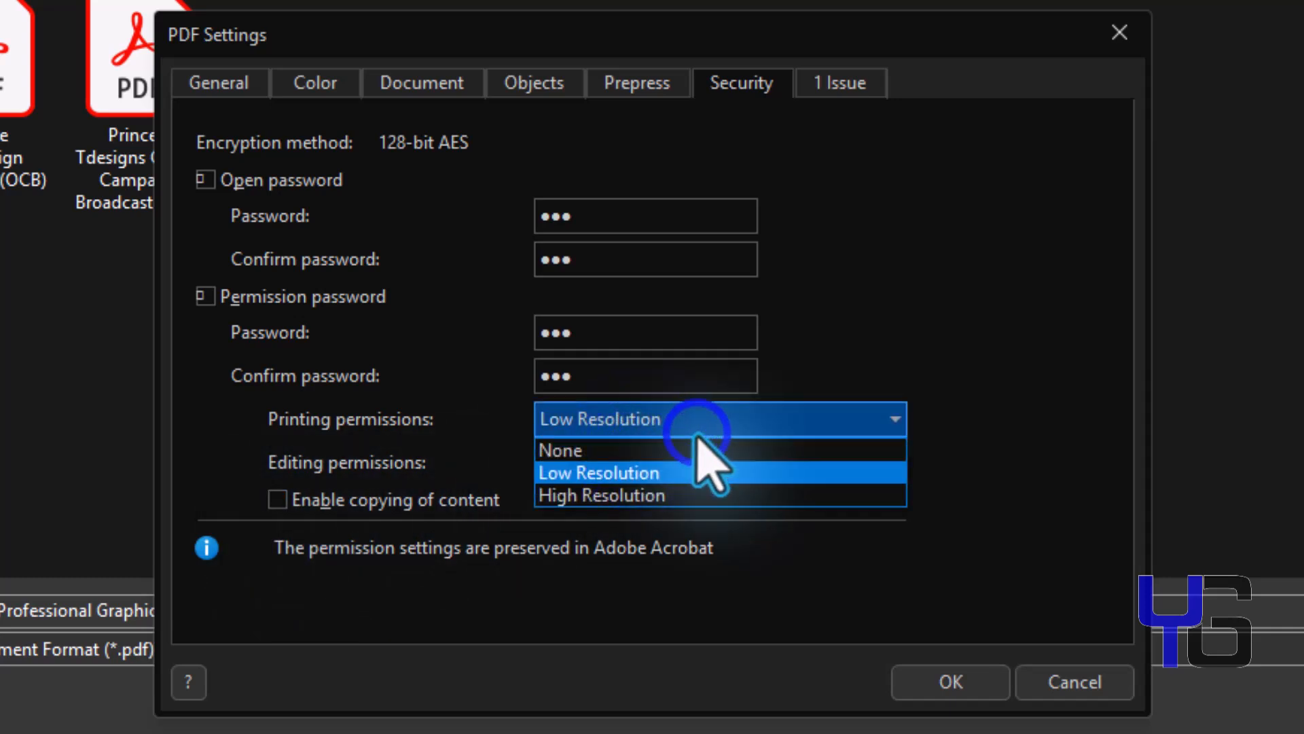
left_click(632, 527)
left_click(639, 419)
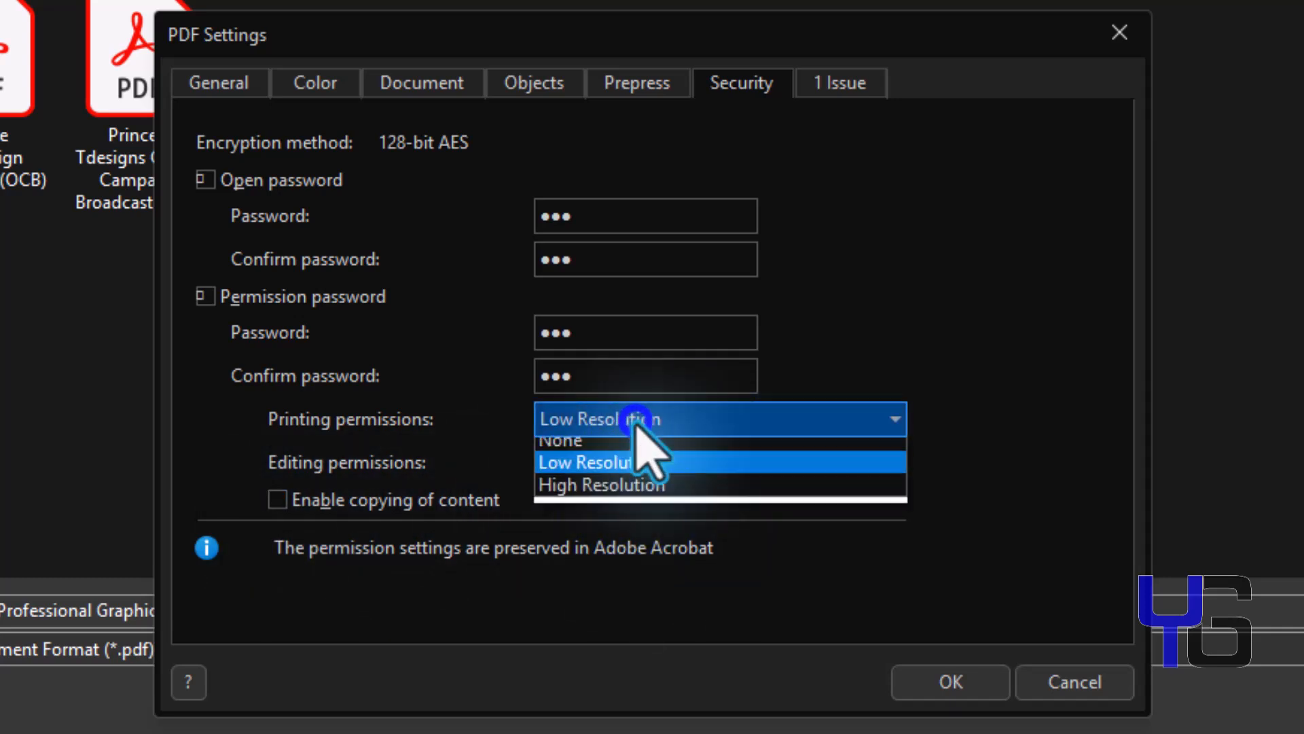
left_click(619, 489)
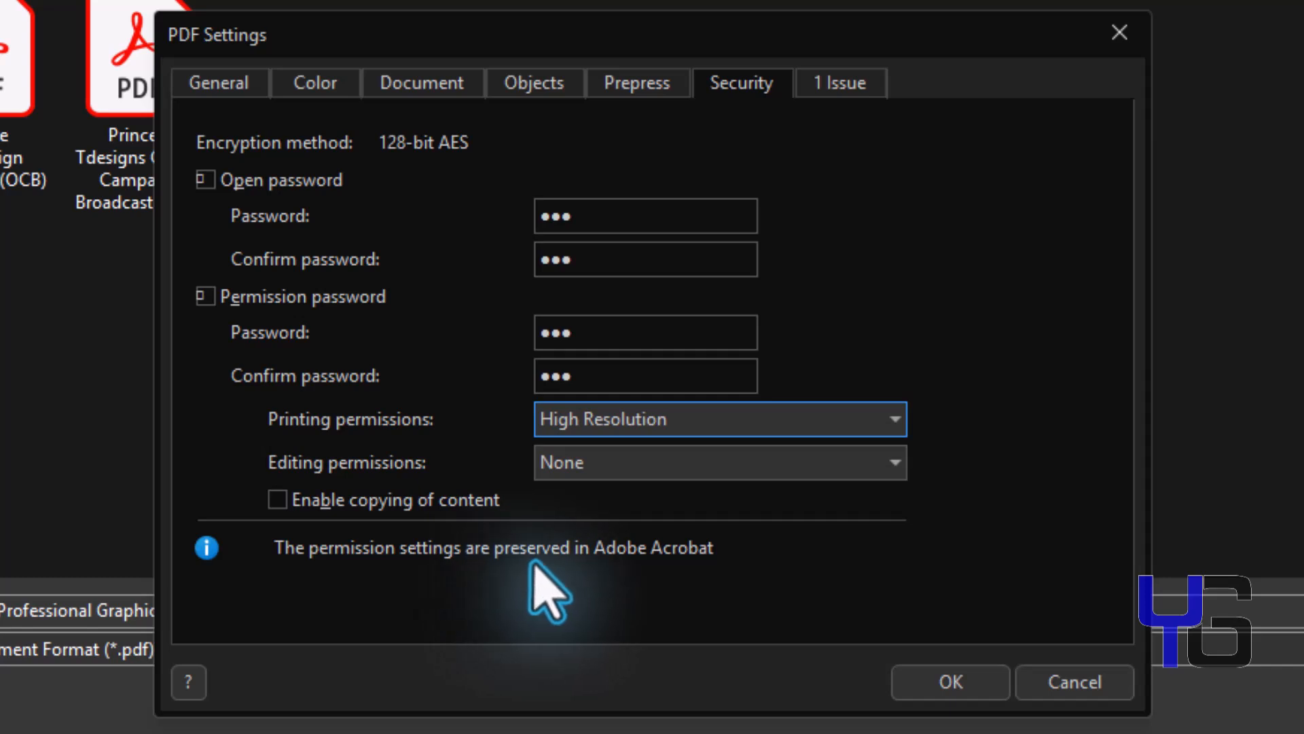
left_click(271, 501)
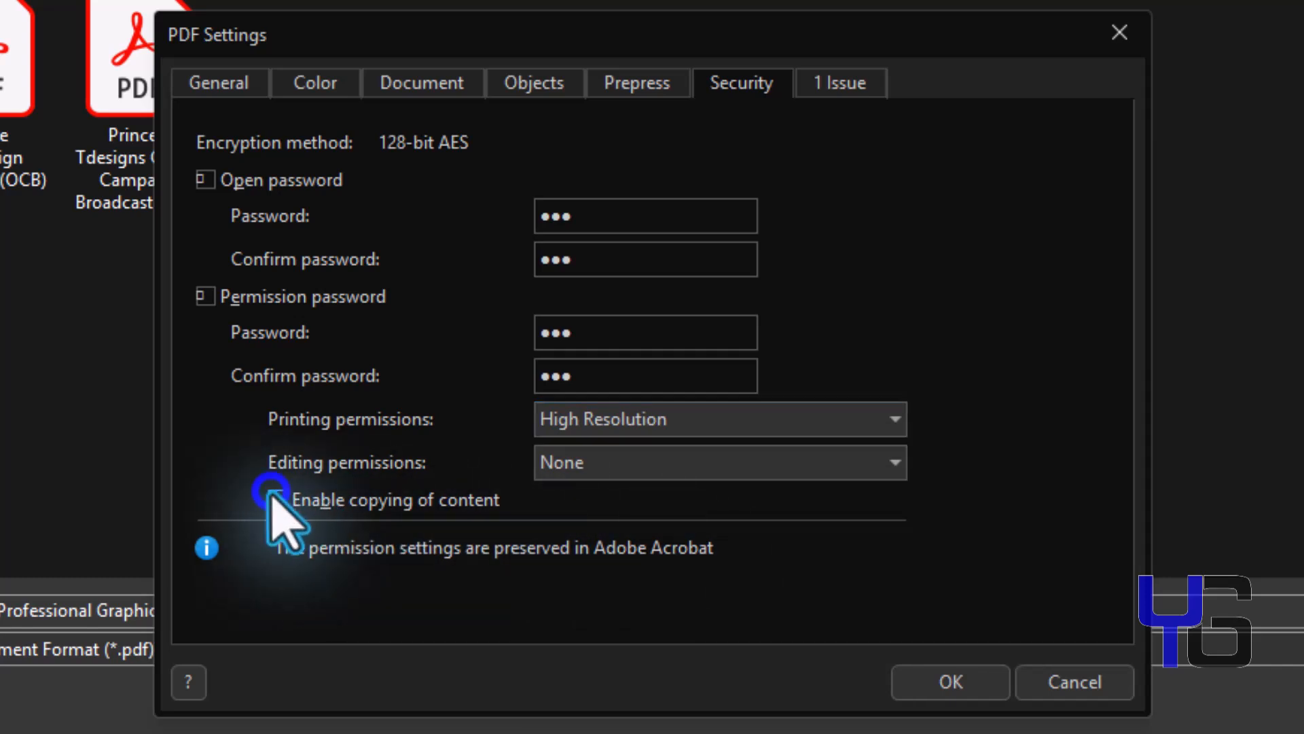
left_click(843, 84)
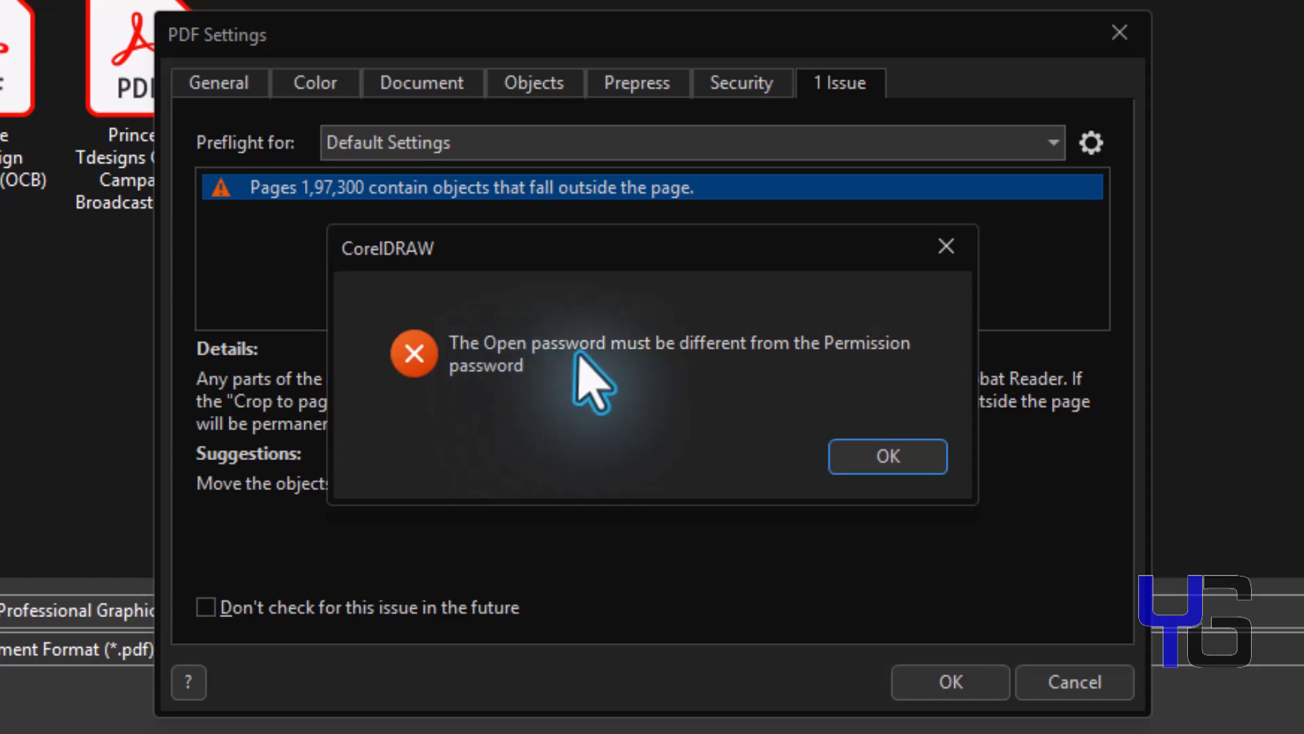
Dismiss the password conflict, retype a different permission password and confirmation, and view the issue.
left_click(888, 457)
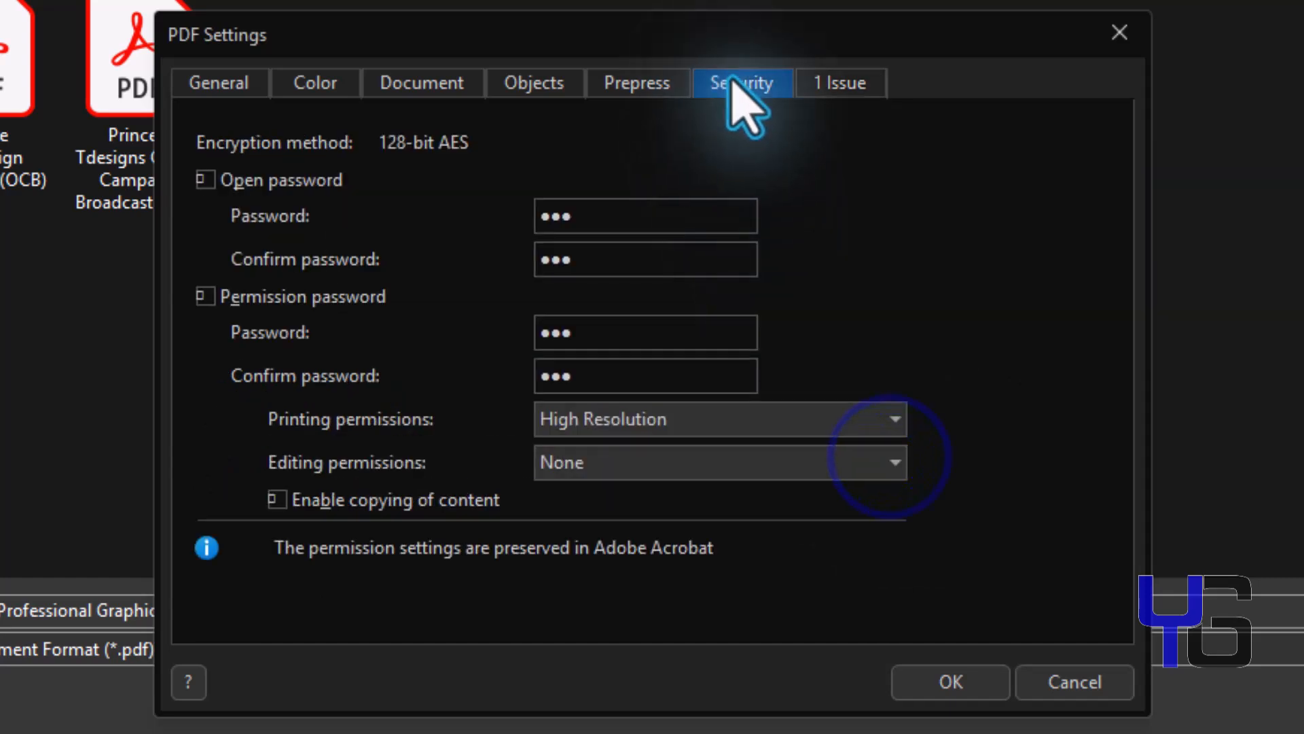
left_click(566, 328)
left_click_drag(564, 328, 490, 332)
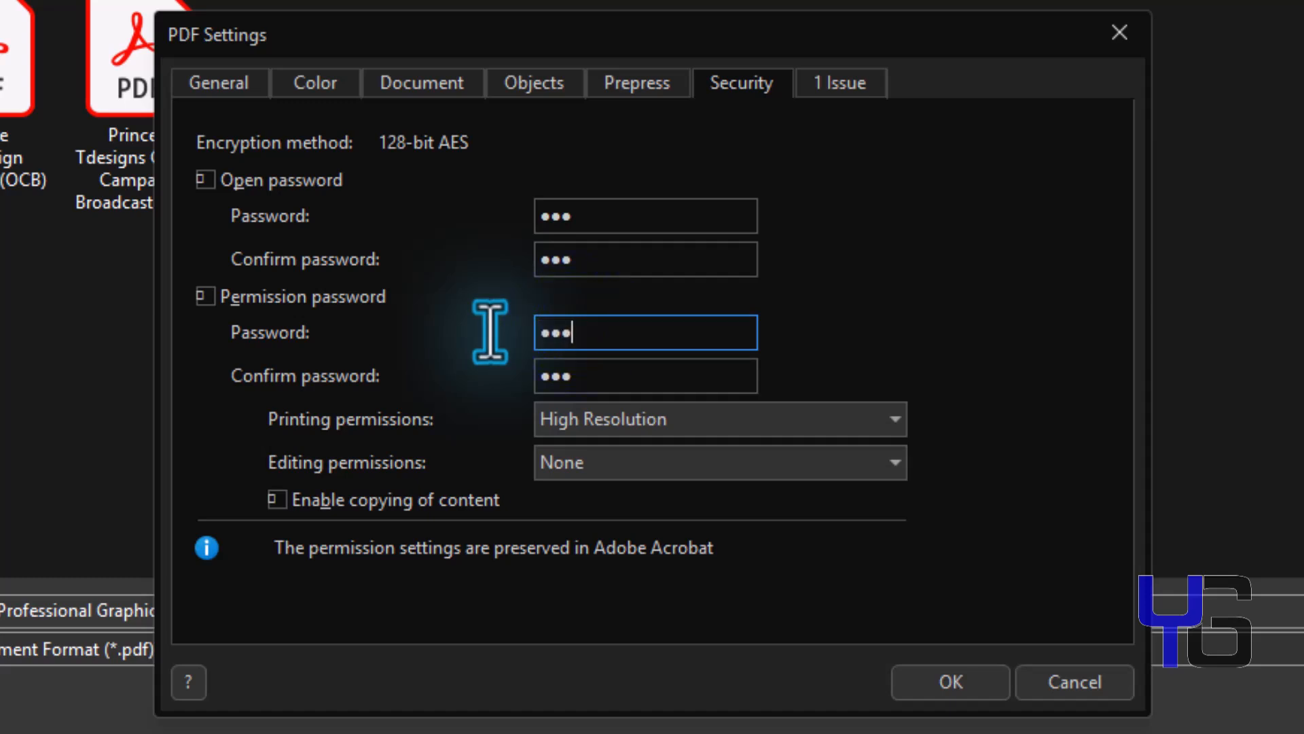
left_click_drag(577, 377, 501, 380)
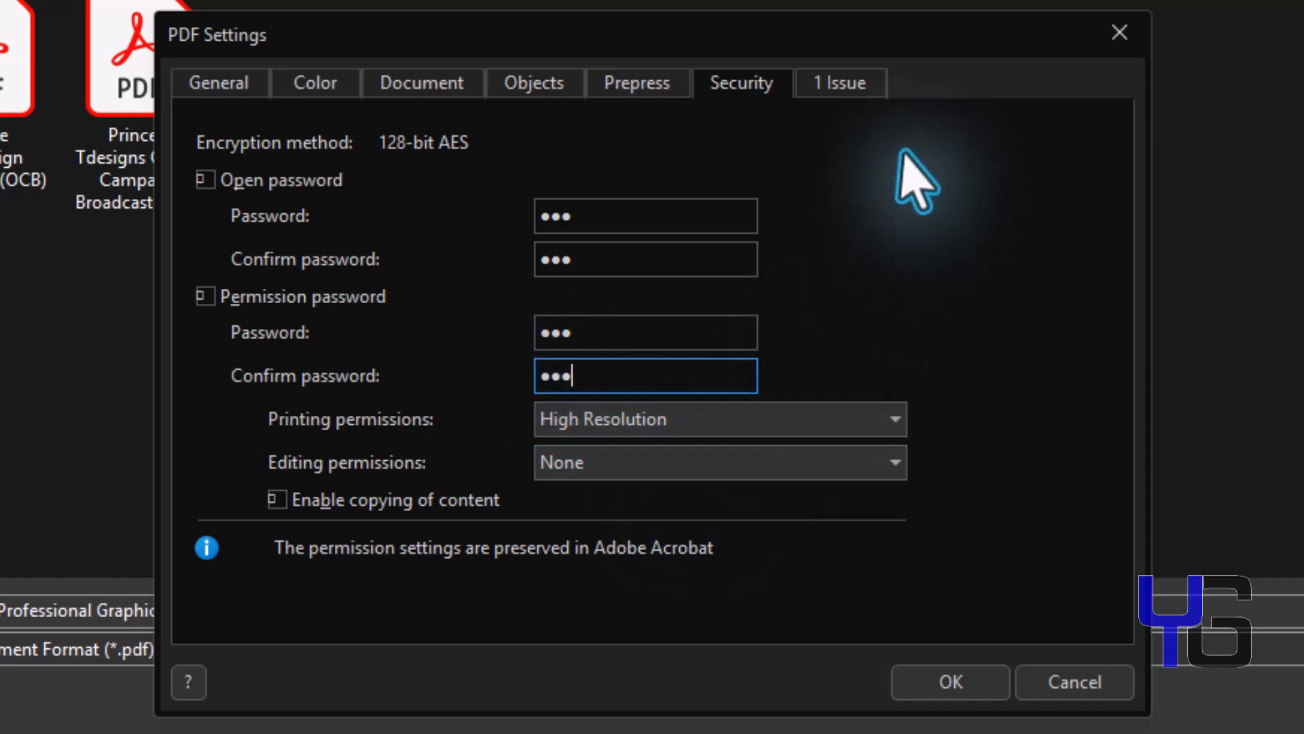
left_click(846, 85)
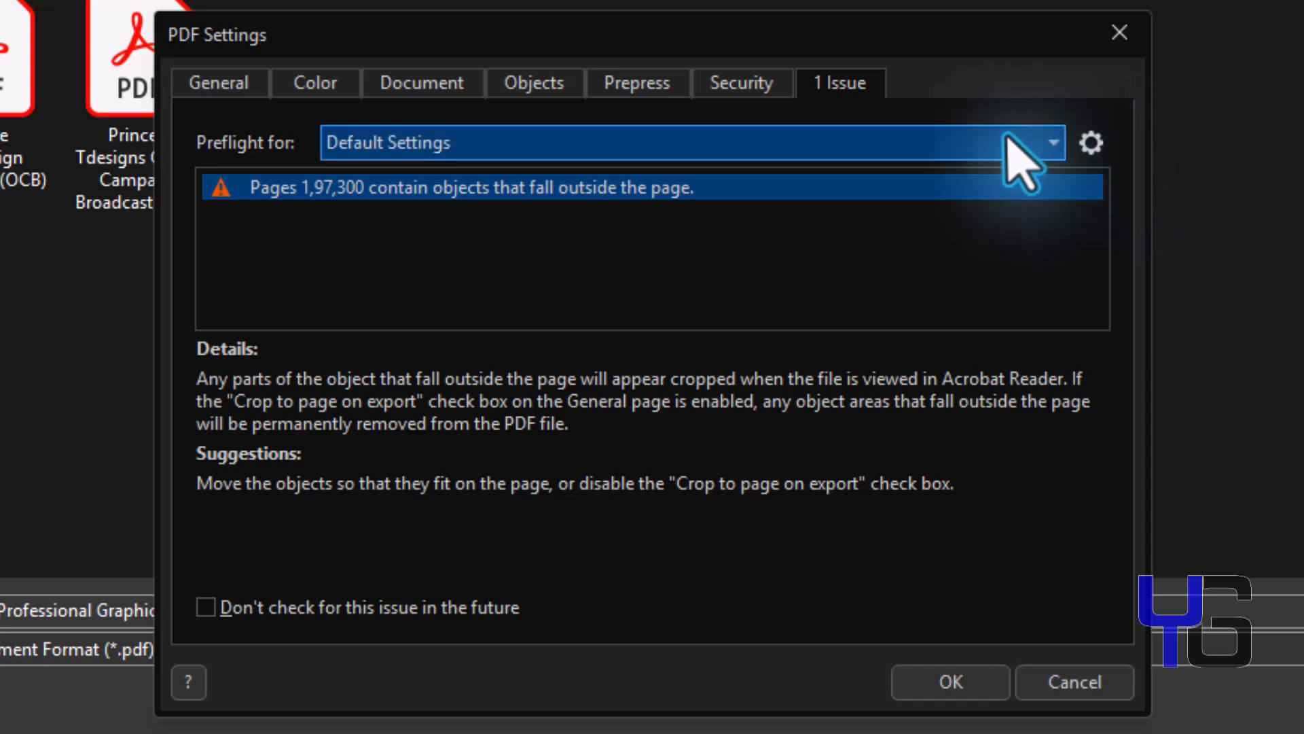
Accept the PDF settings, save the PDF, and dismiss the backup progress popup.
left_click(949, 682)
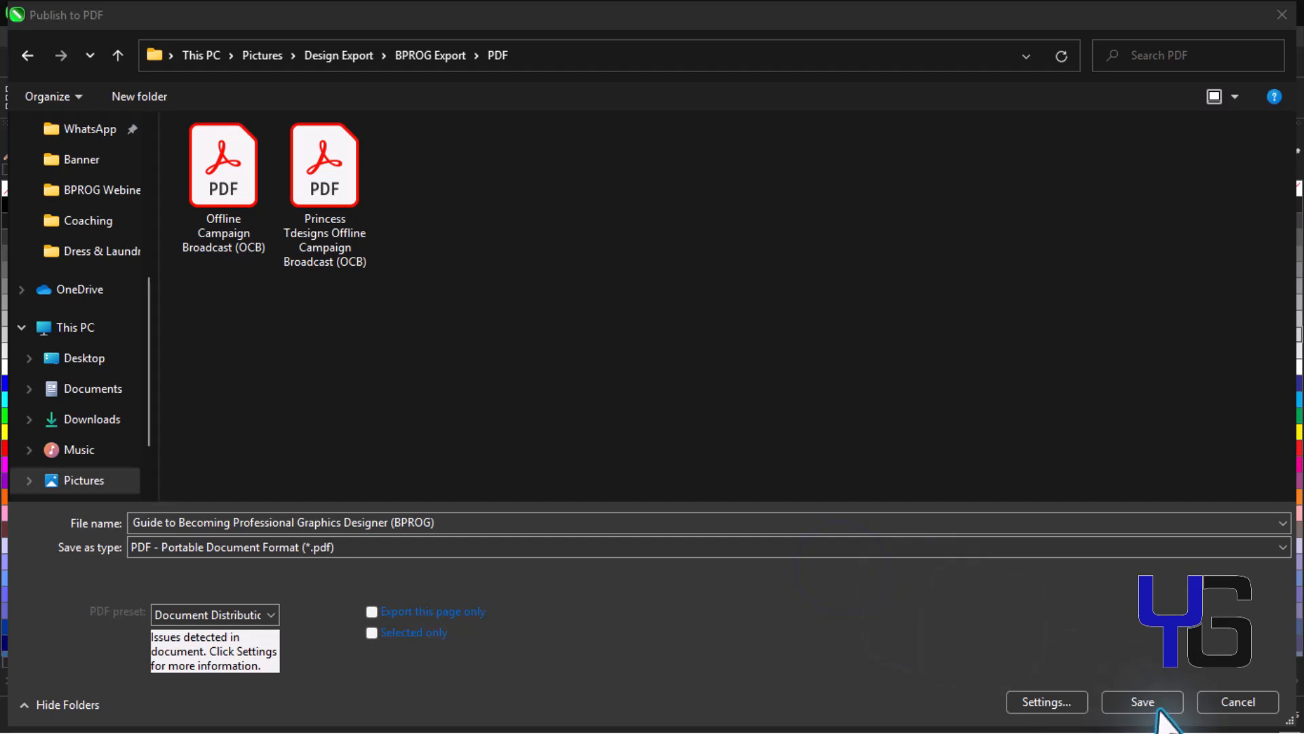
left_click(1120, 703)
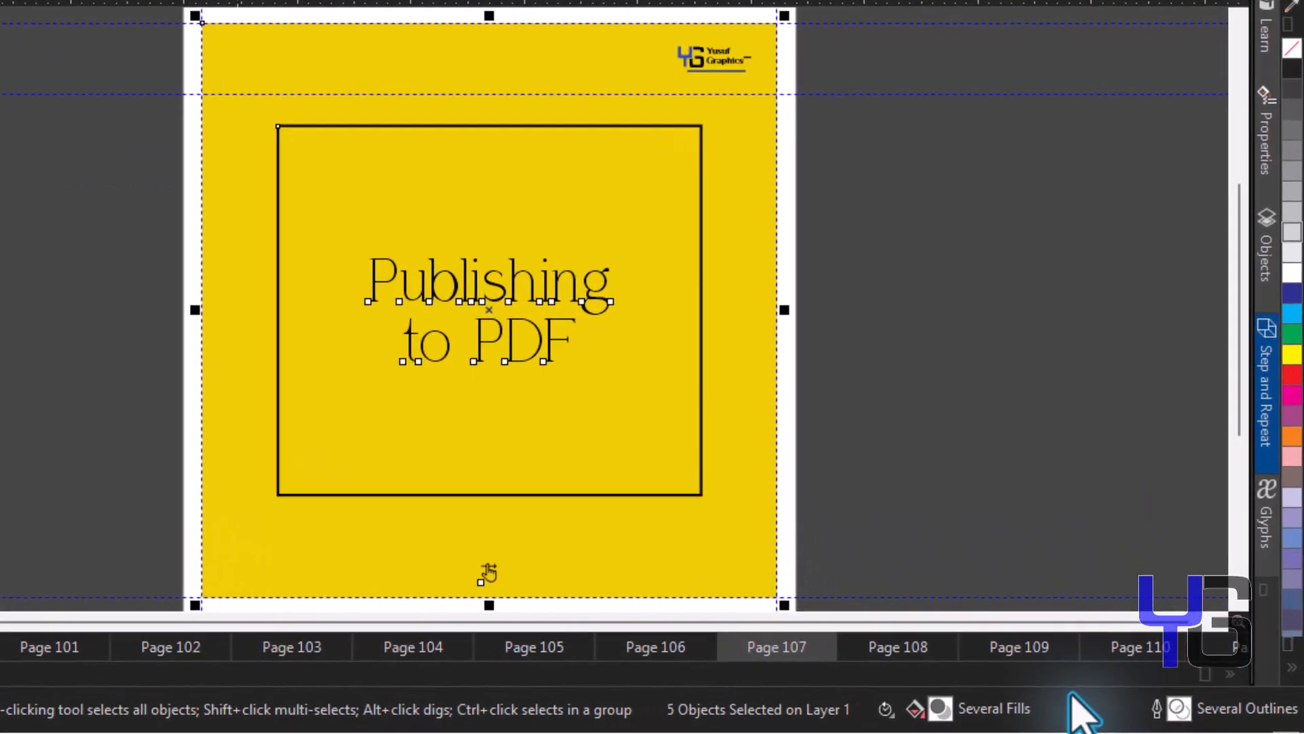
left_click(850, 704)
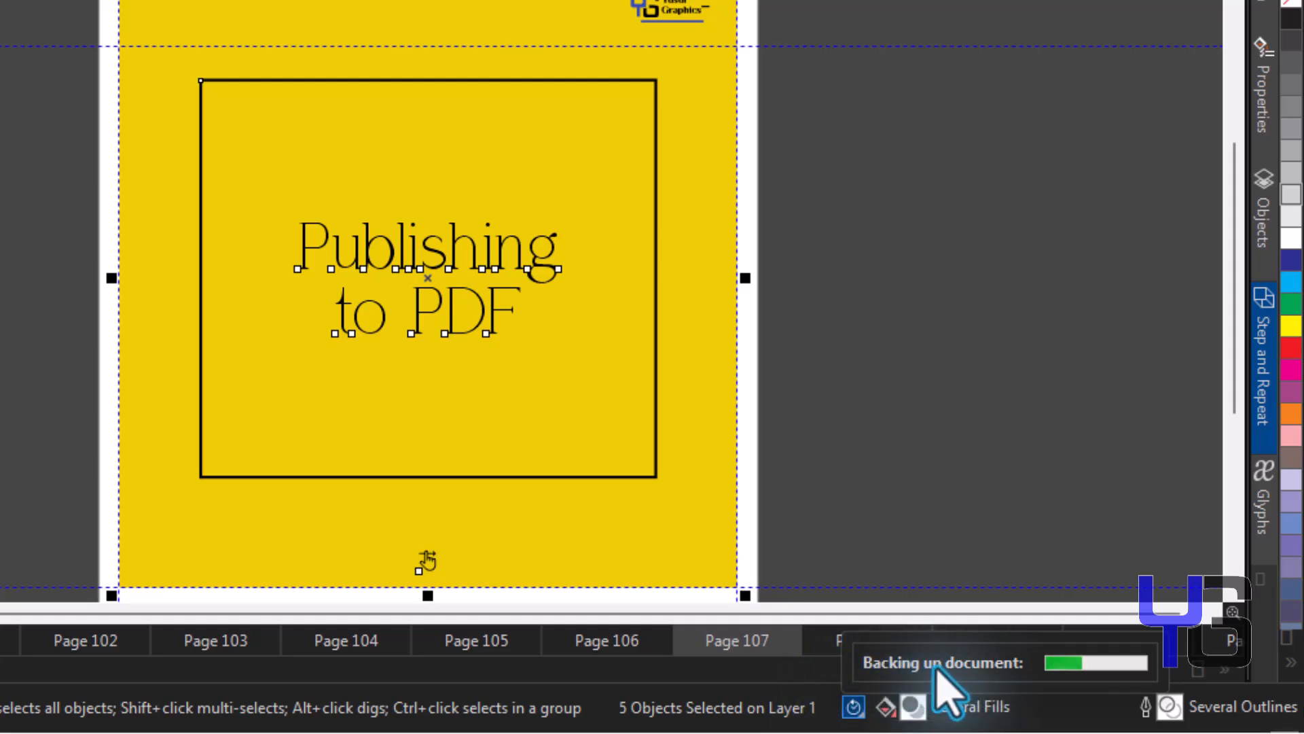
left_click(805, 700)
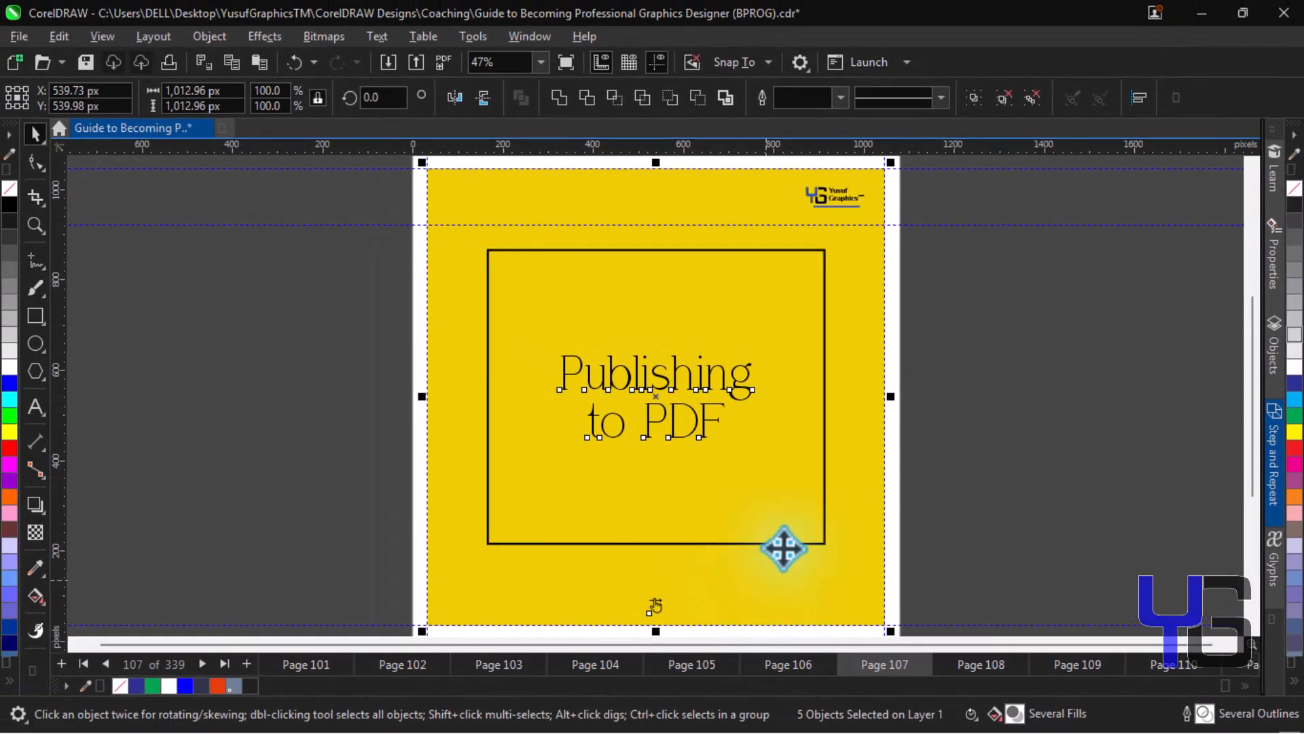
key("super+e")
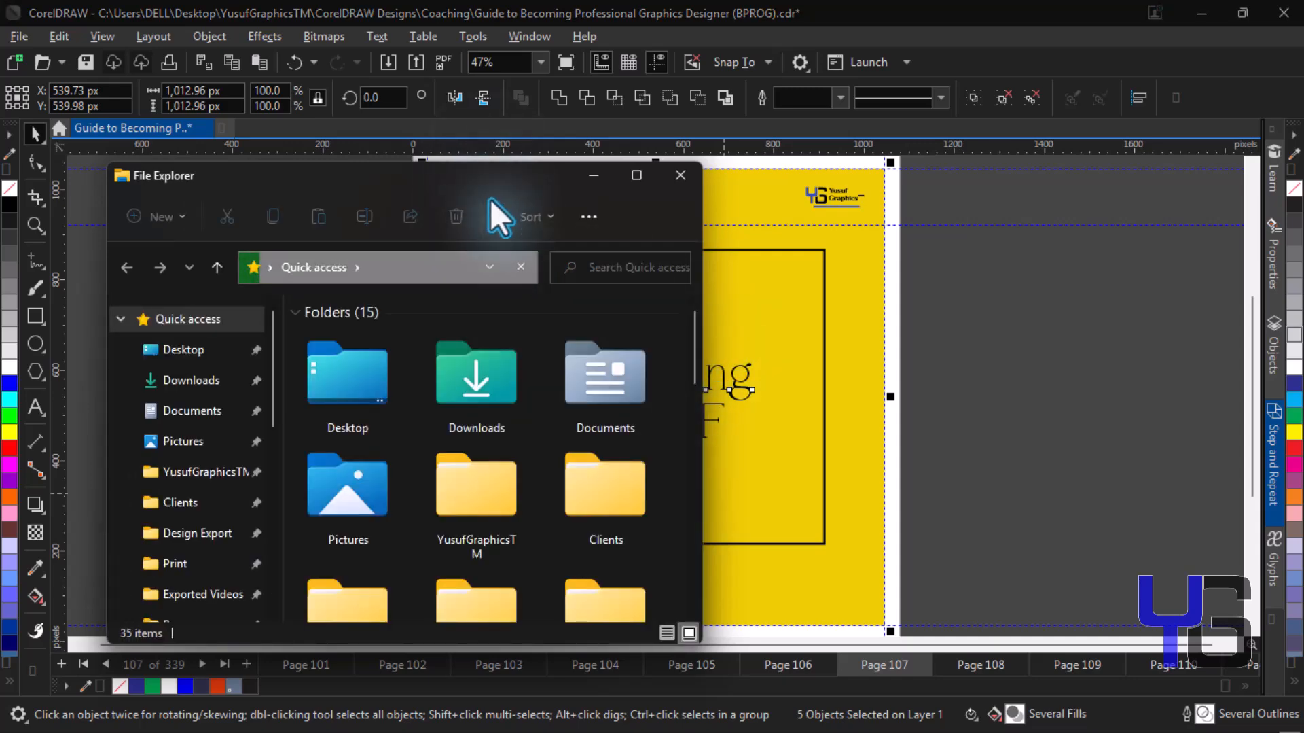
Browse to Pictures > Design Export > BPROG Export > PDF and select the new 25.9 KB guide PDF.
left_click_drag(488, 177, 482, 110)
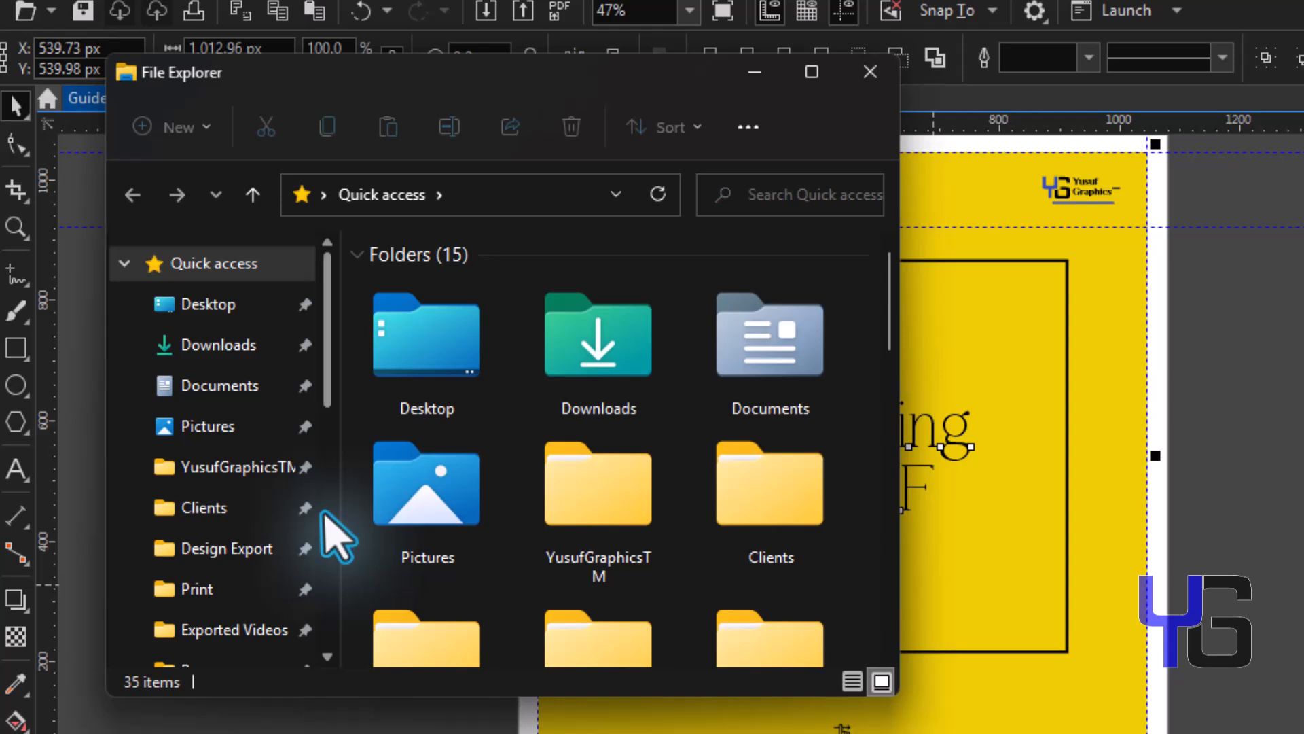
left_click(268, 420)
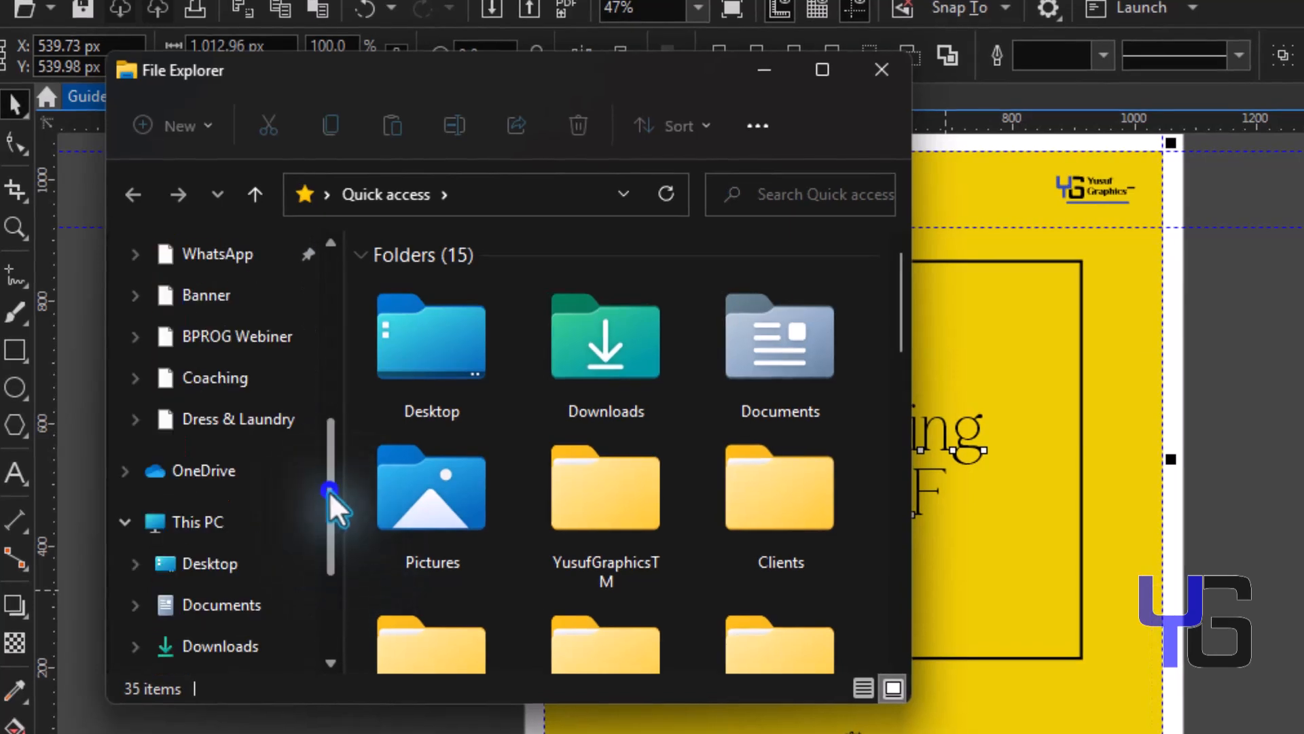
left_click(248, 336)
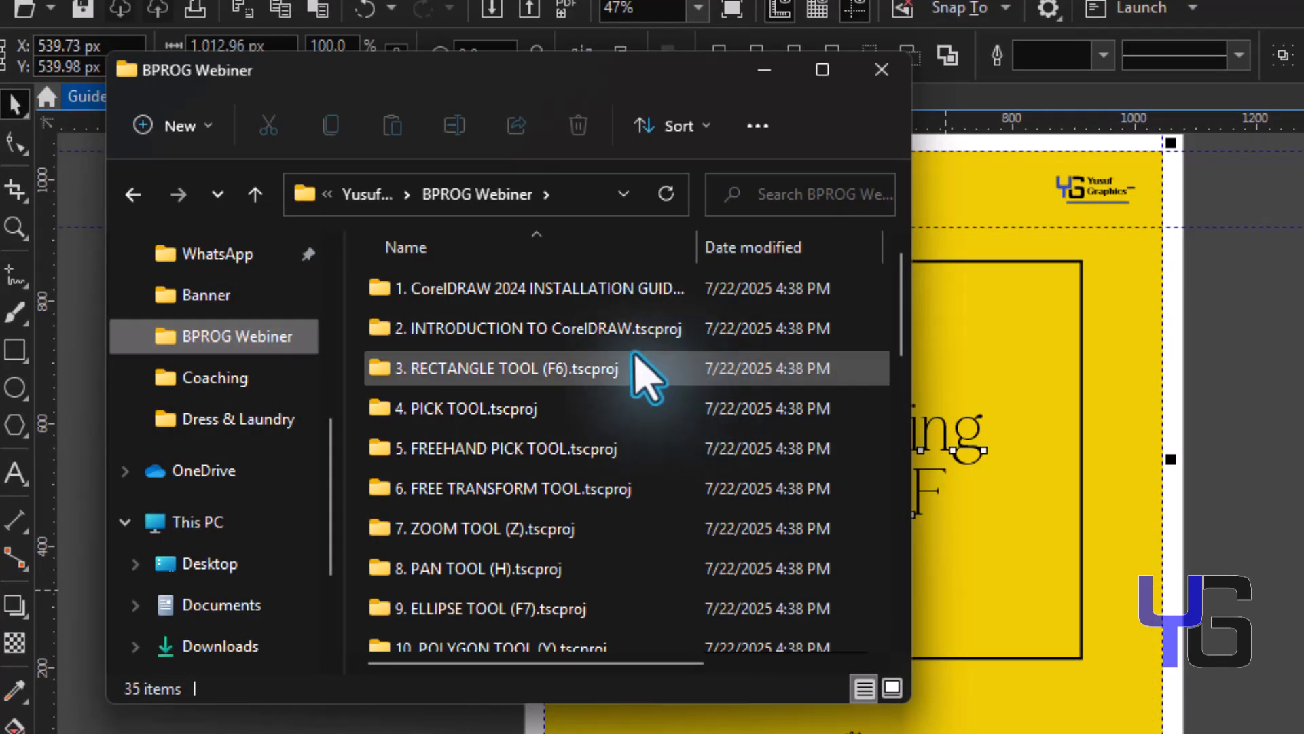
left_click(895, 312)
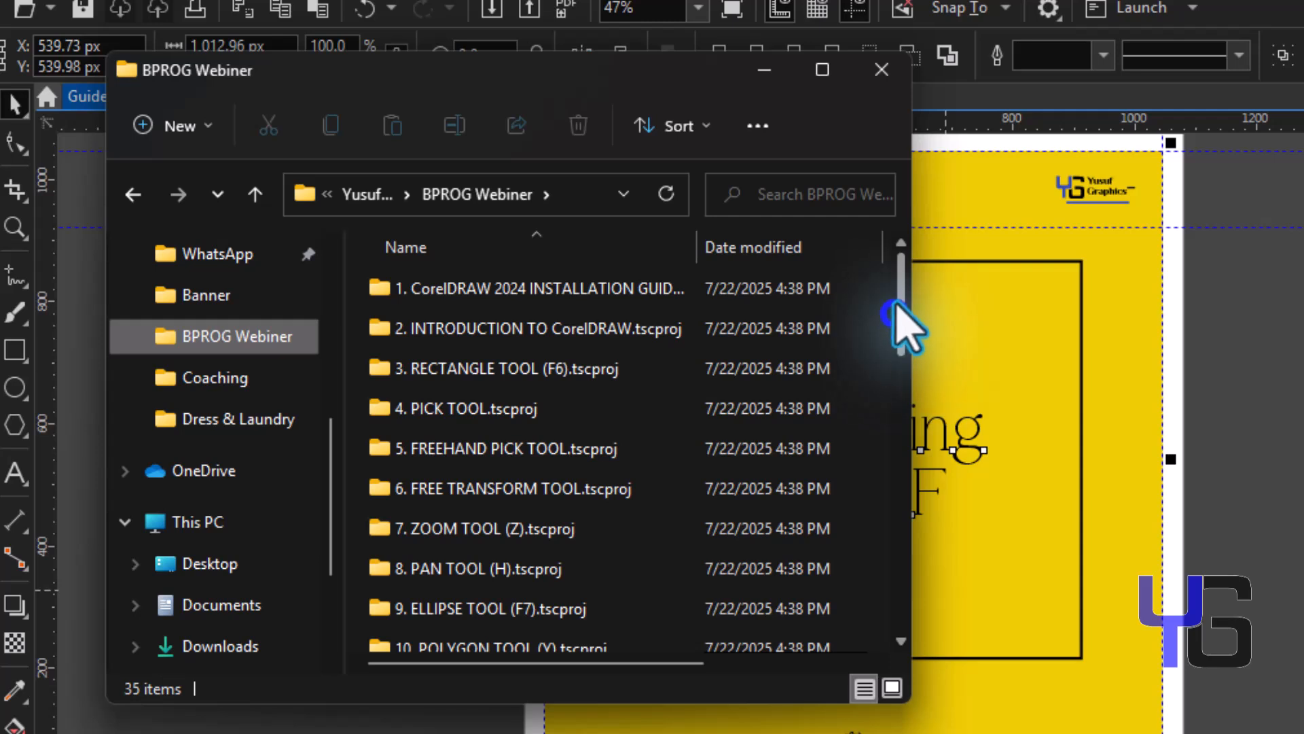
left_click_drag(329, 466, 337, 332)
left_click(231, 502)
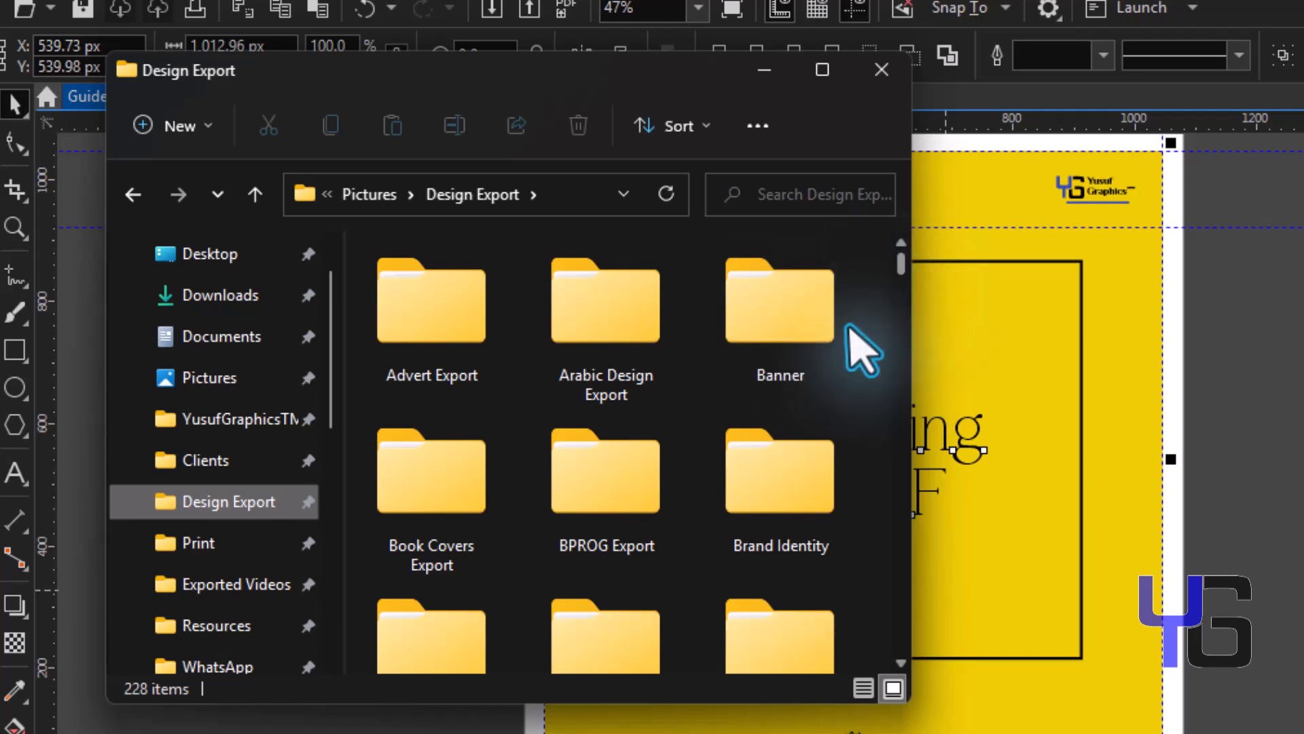
left_click(640, 476)
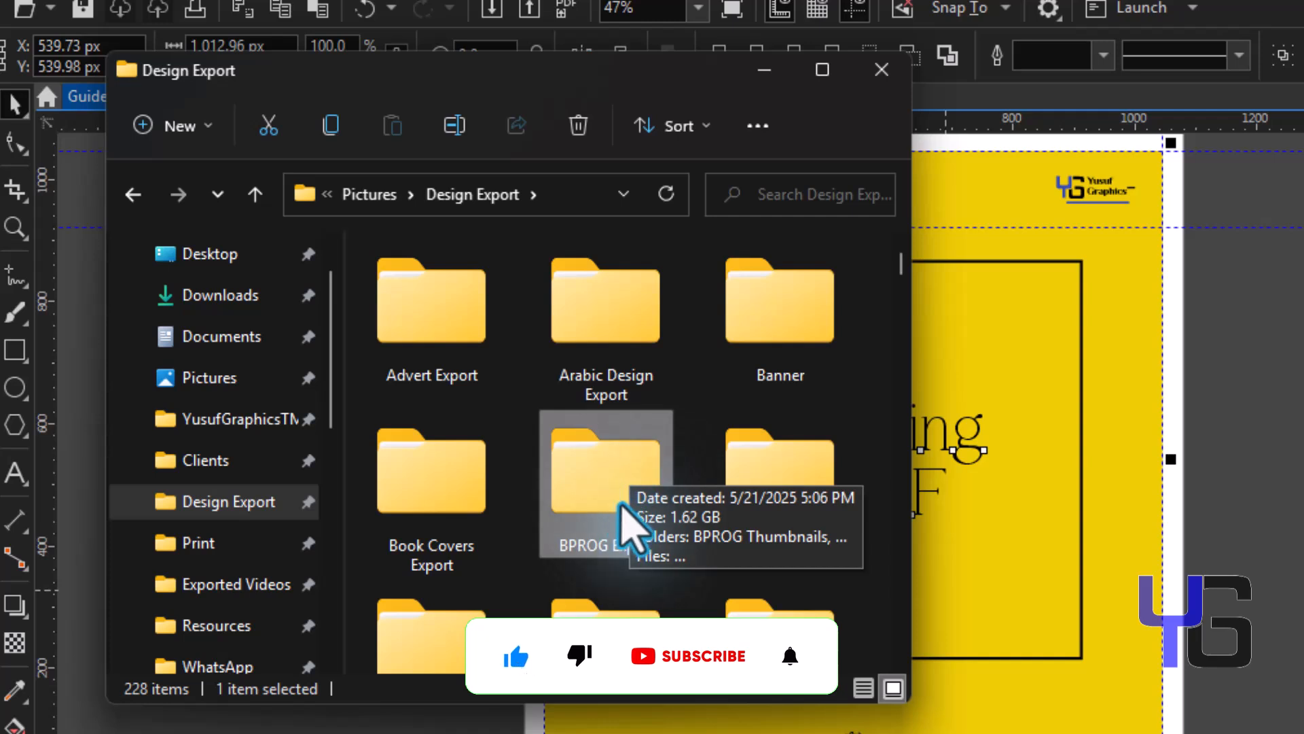
double_click(614, 484)
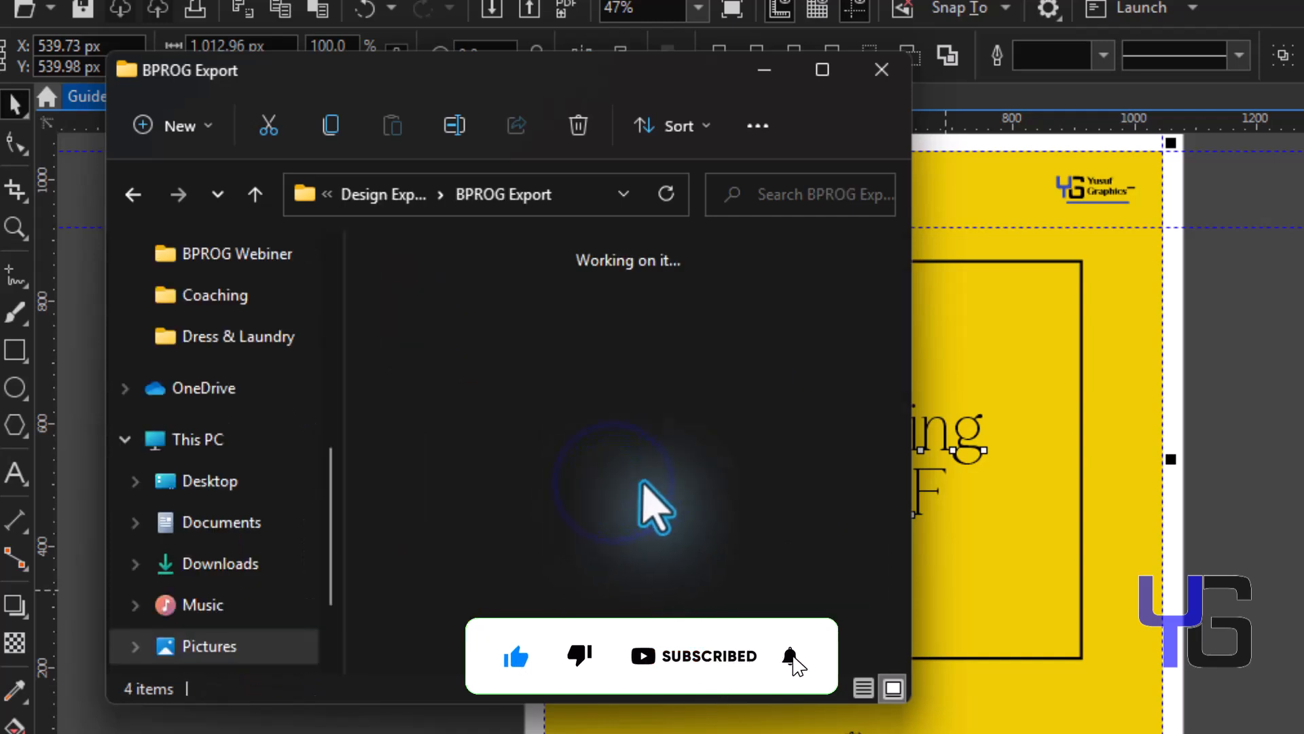
double_click(707, 365)
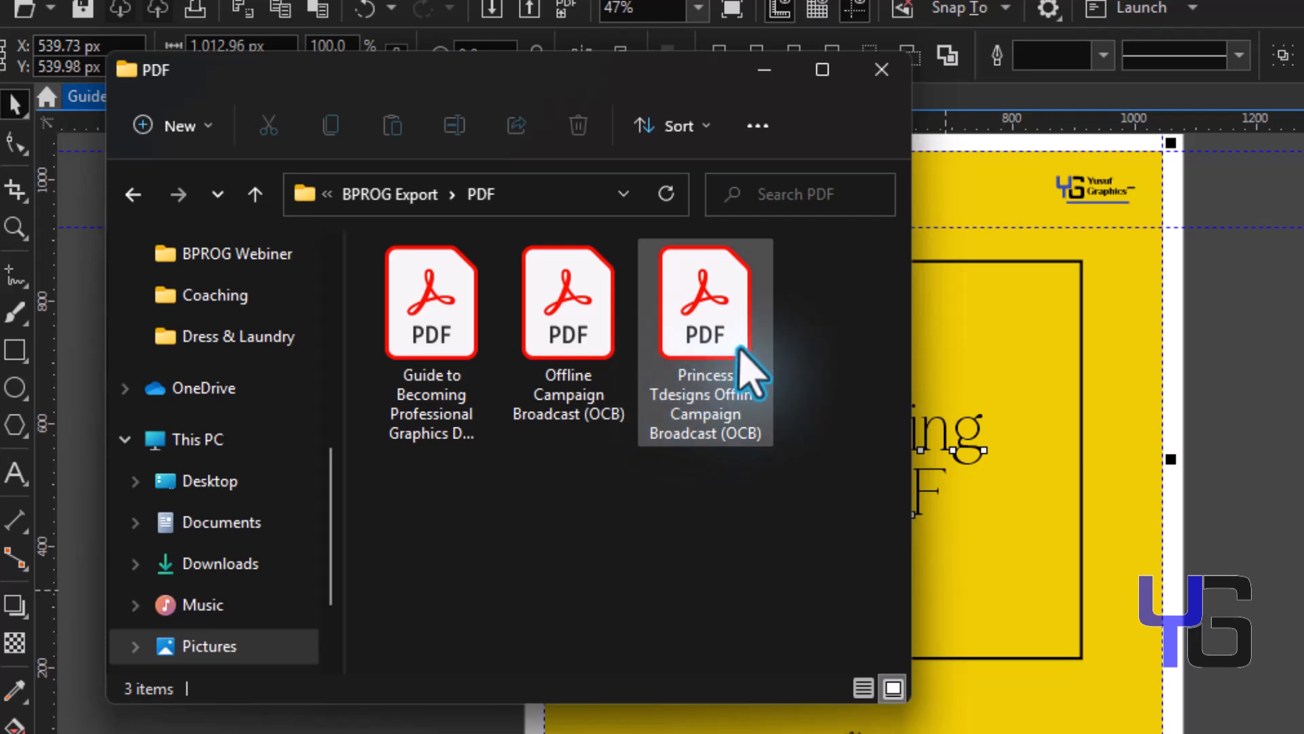
left_click(452, 391)
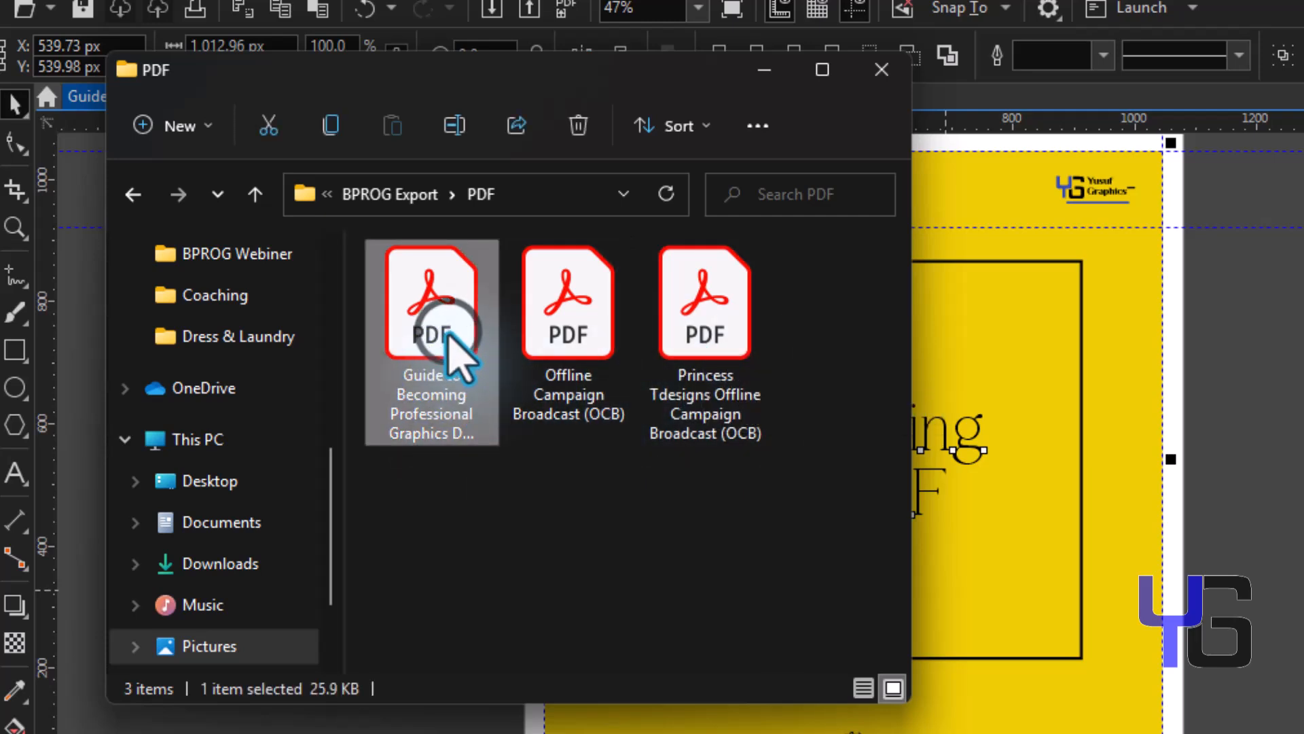
Open the guide PDF from File Explorer with its document open password and maximise Acrobat.
right_click(452, 333)
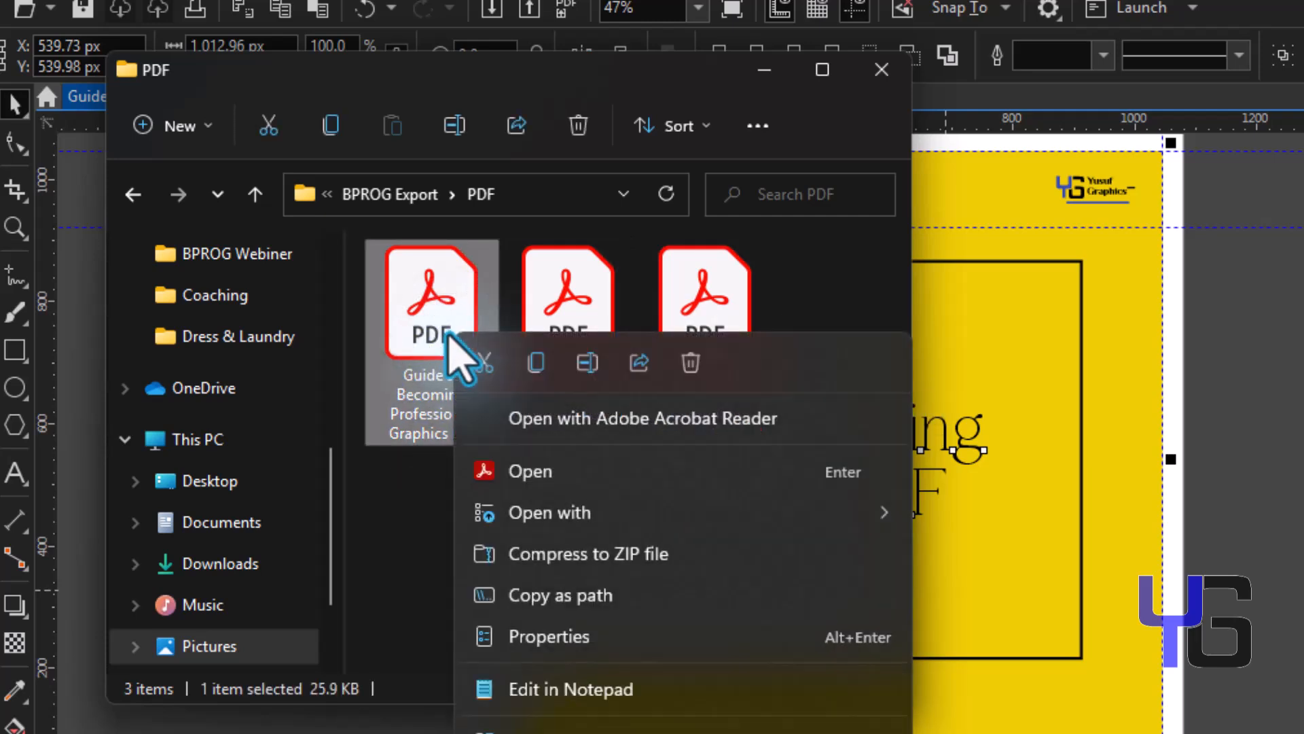
left_click(534, 460)
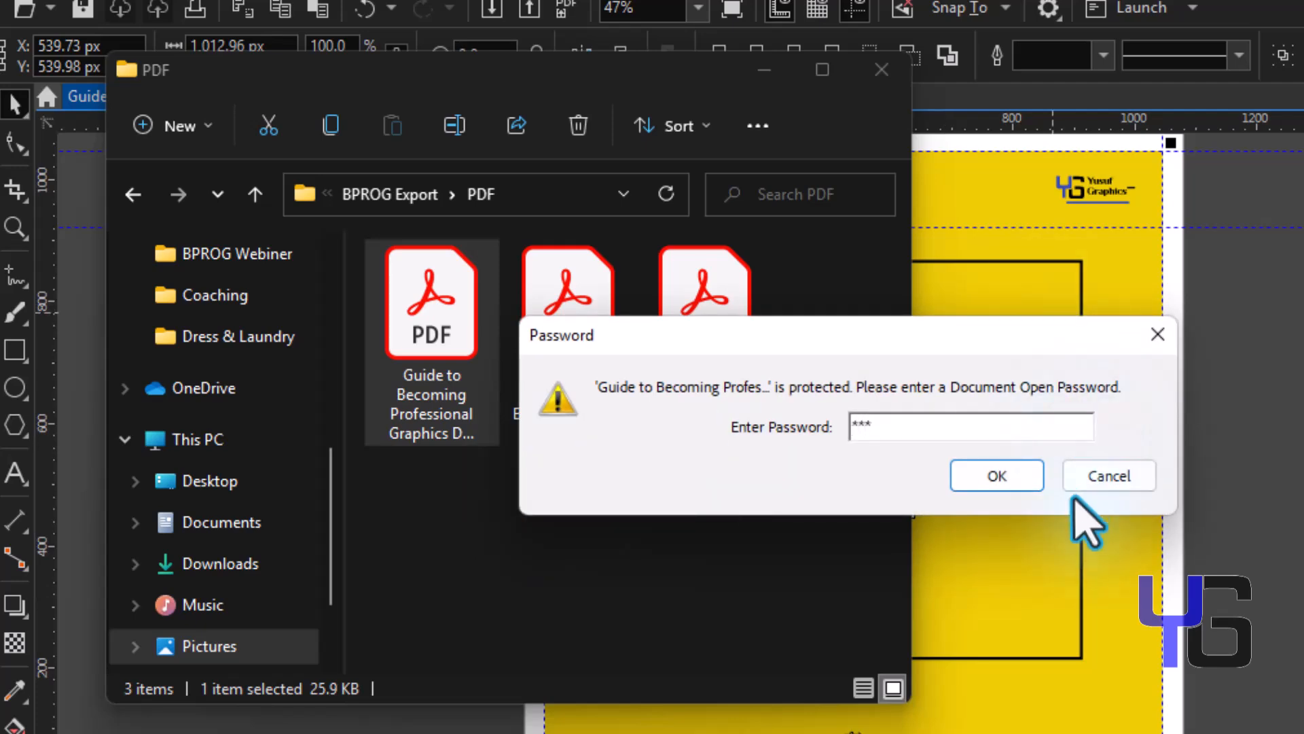
left_click(1023, 472)
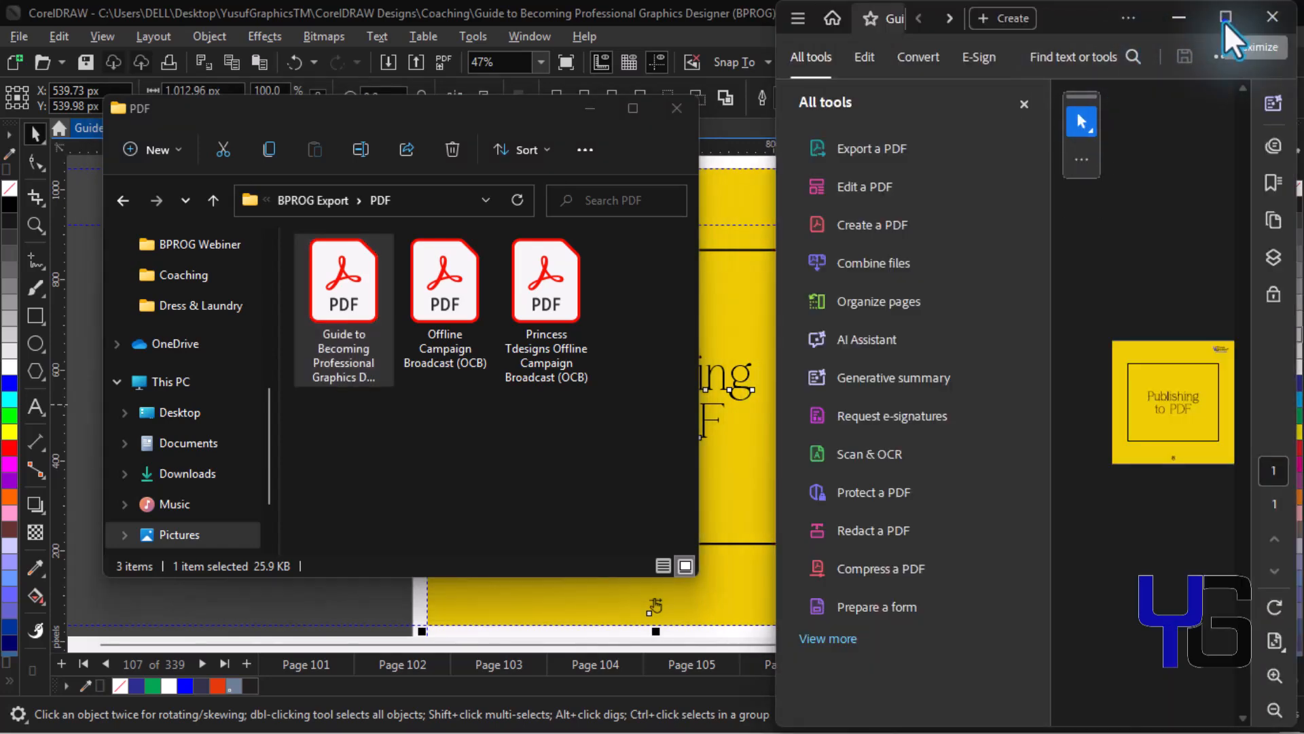
left_click(1224, 21)
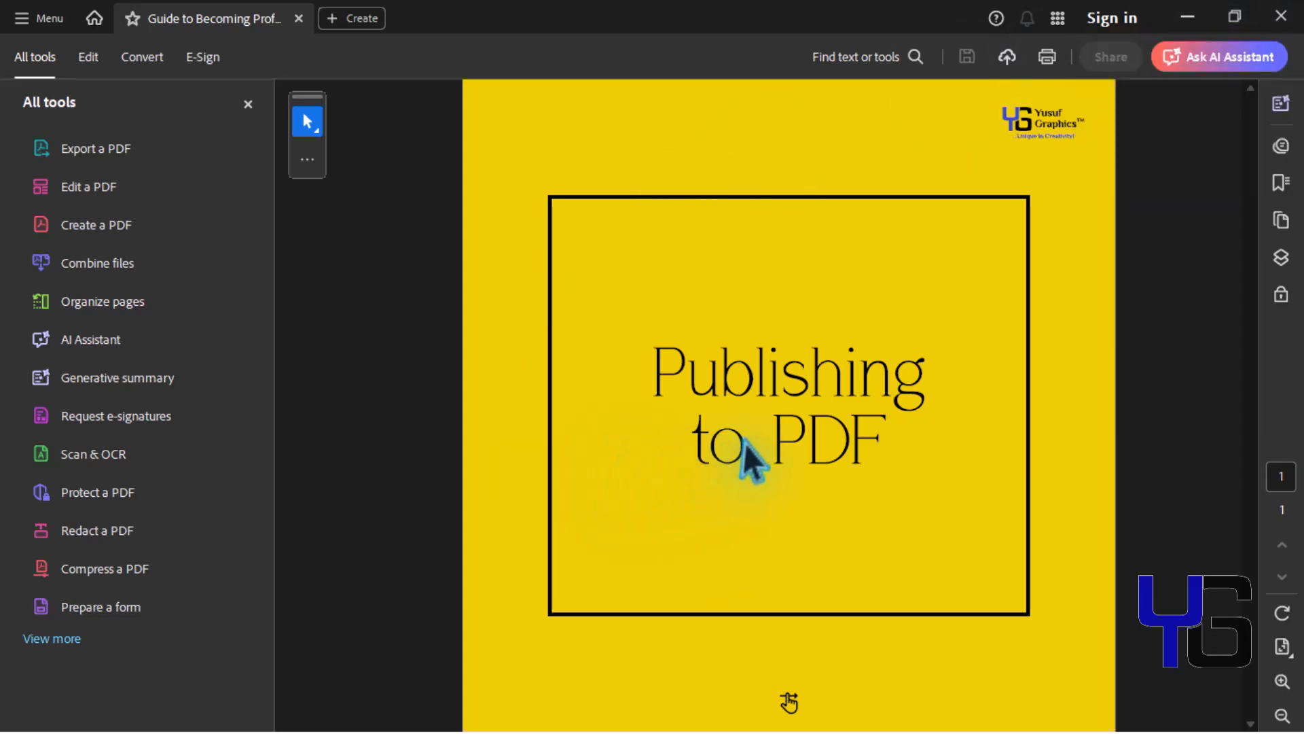
Zoom in on the yellow PDF page, zoom out to 33.3%, then minimise the file browser.
key("ctrl+equal")
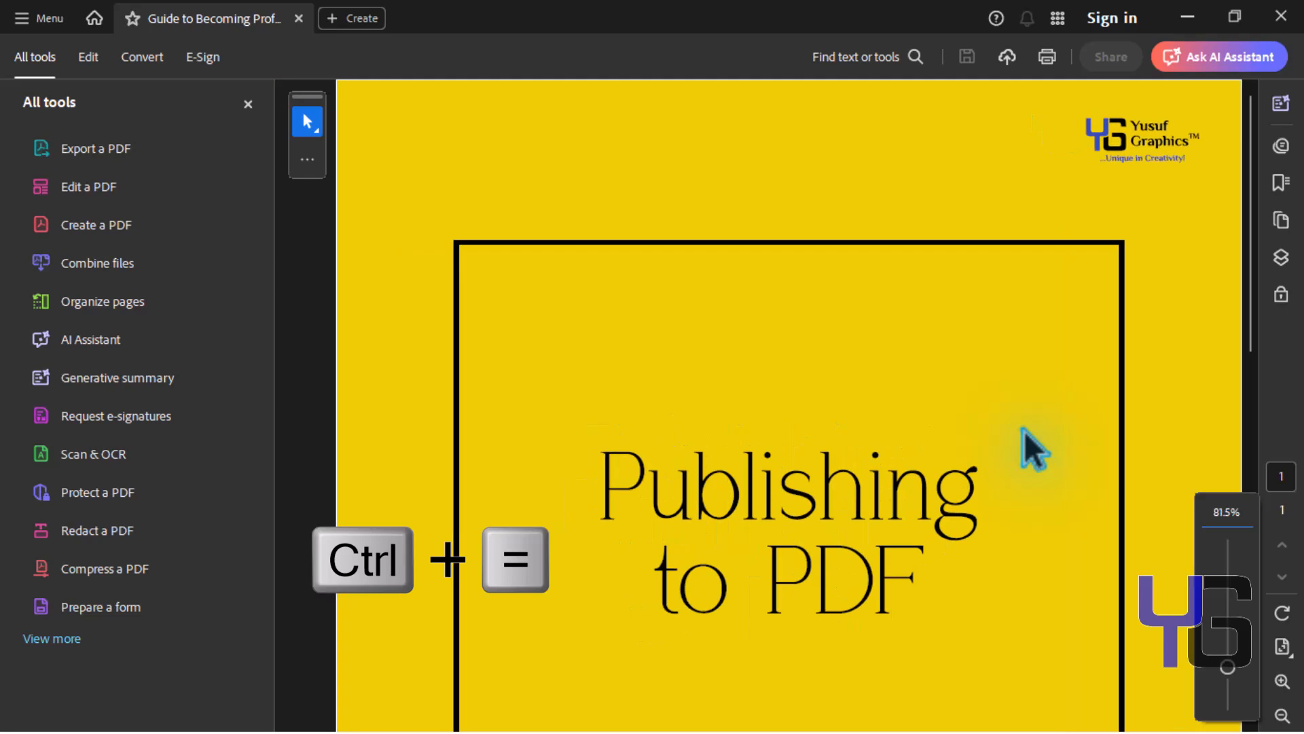
key("ctrl+minus")
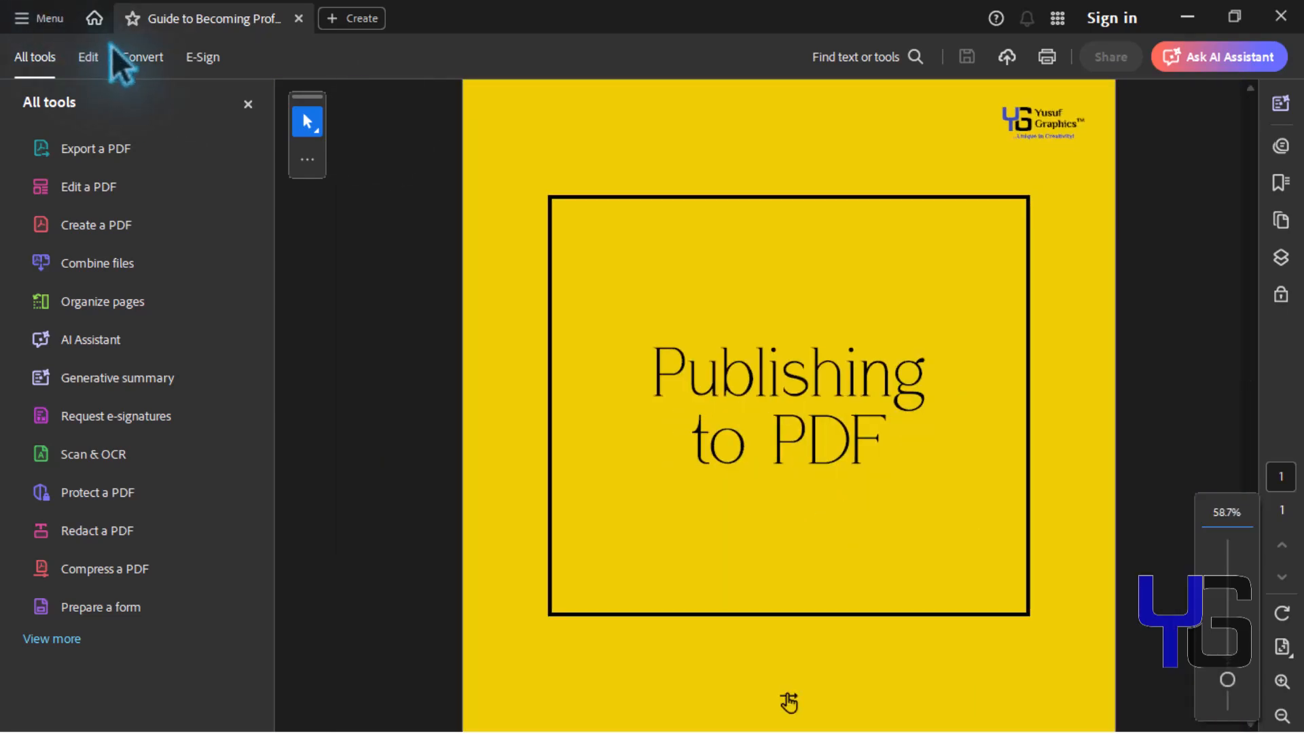
key("ctrl+minus")
key("ctrl+minus")
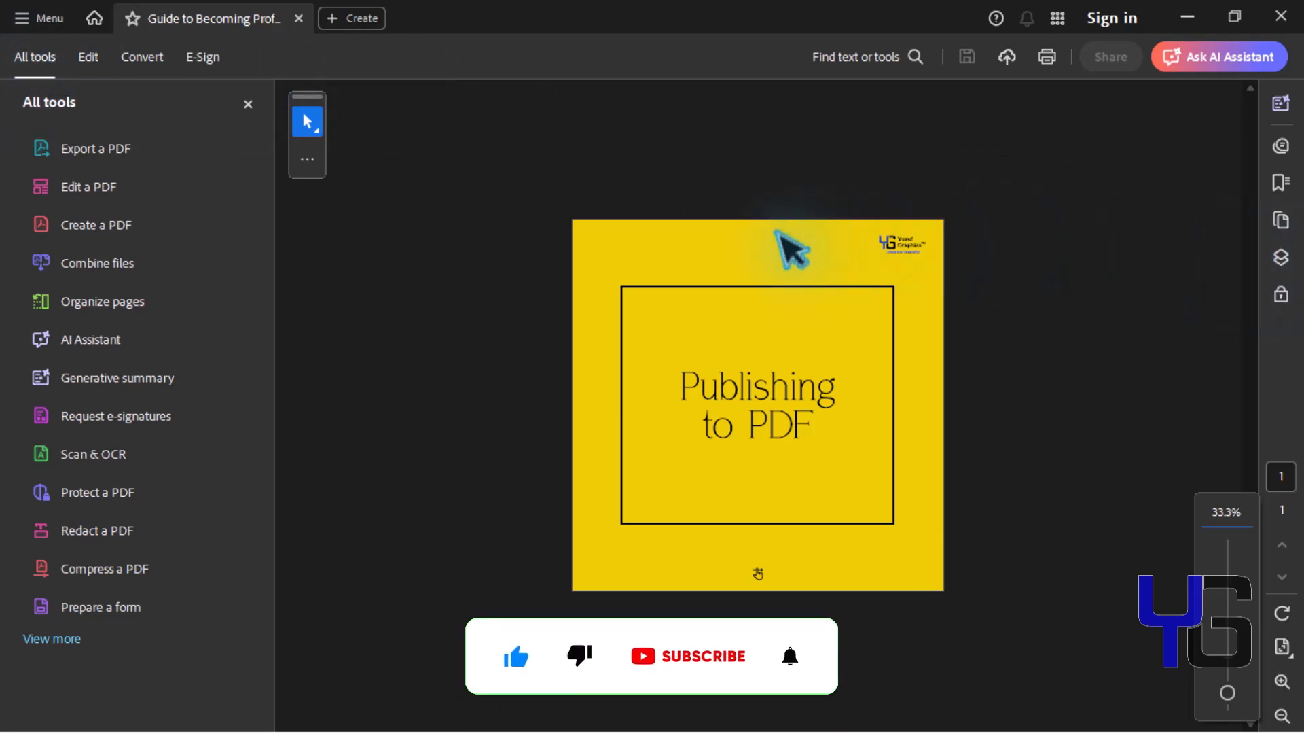
left_click(1047, 56)
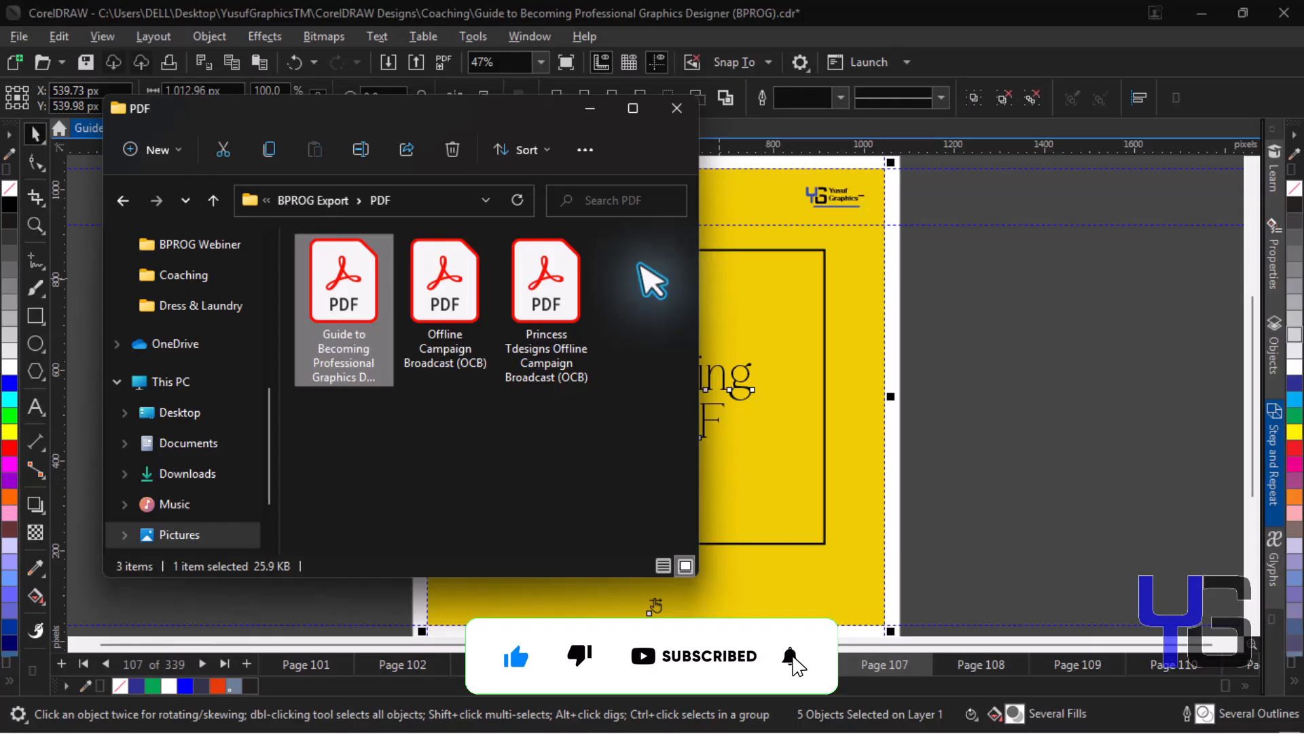
left_click(589, 116)
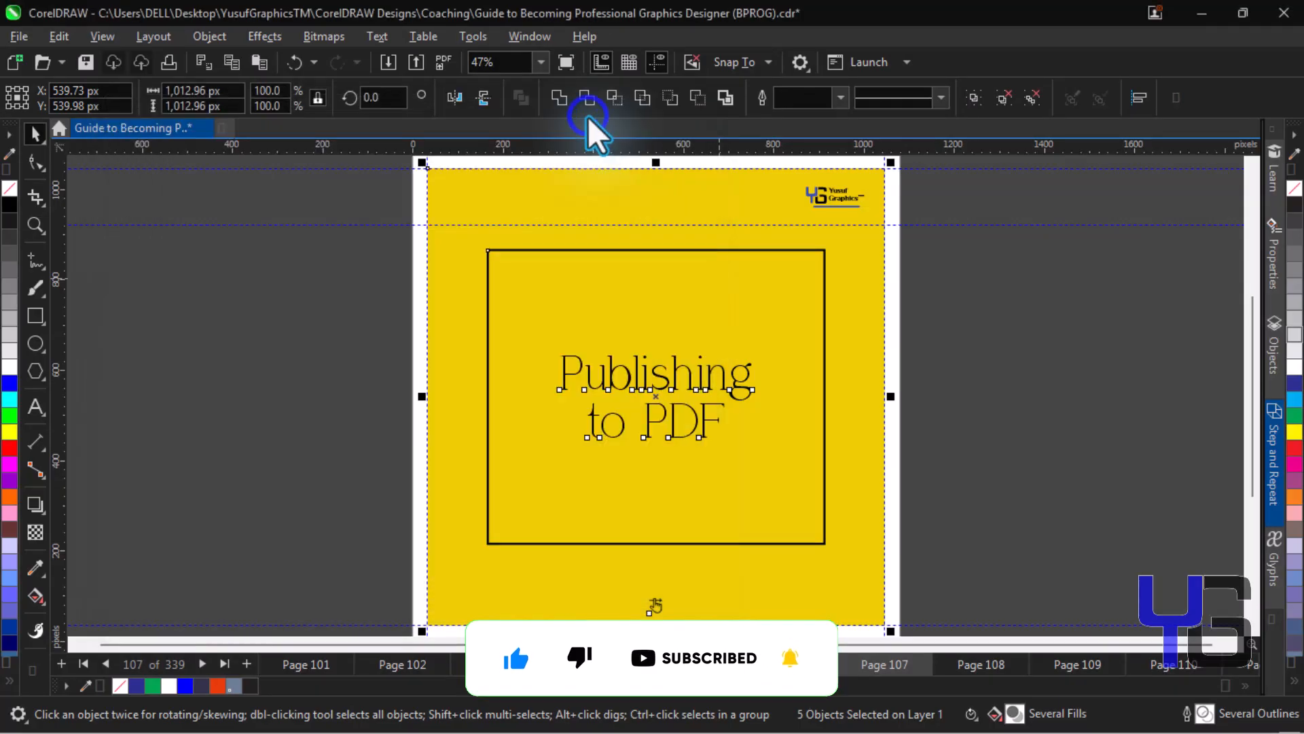